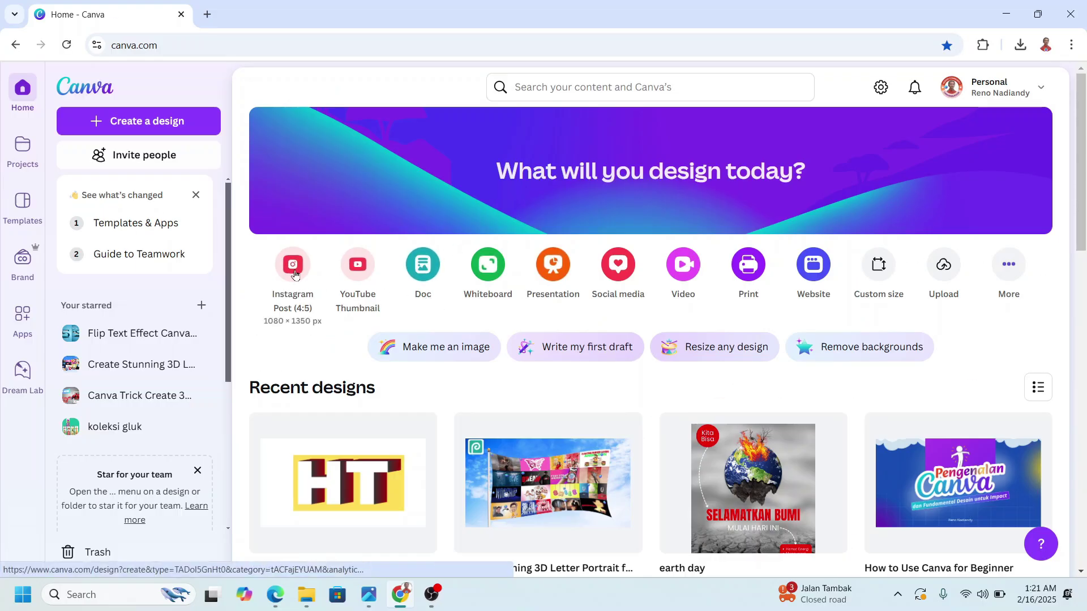
Step: Create a new 1080 × 1350 px Instagram Post (4:5) design from the home page
{"action": "left_click", "coordinate": [295, 274]}
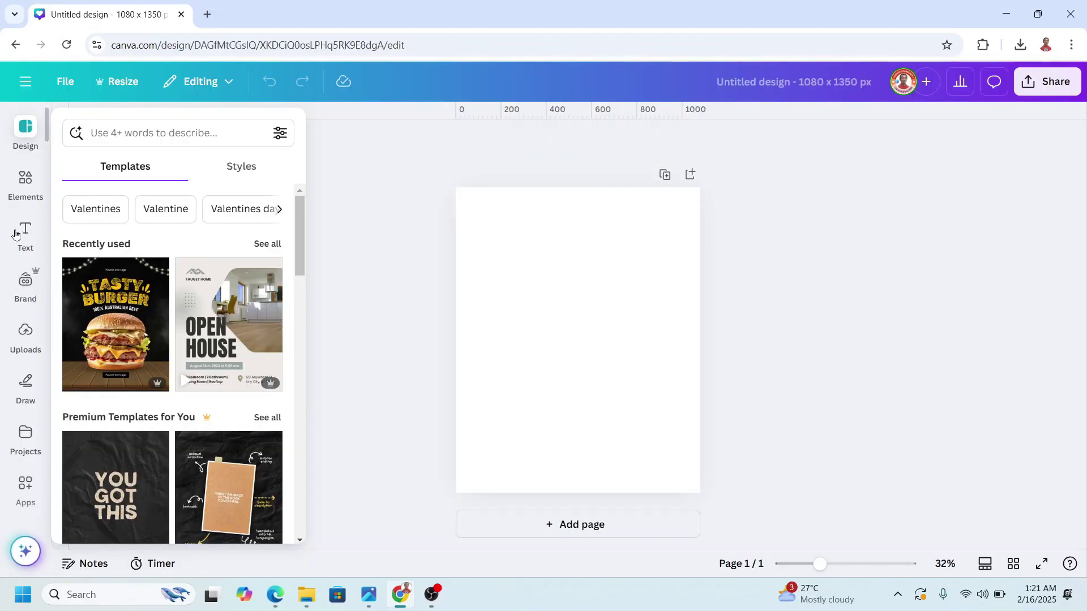
Step: Add a heading reading 'D' and set its font to Poppins Black
{"action": "left_click", "coordinate": [17, 234]}
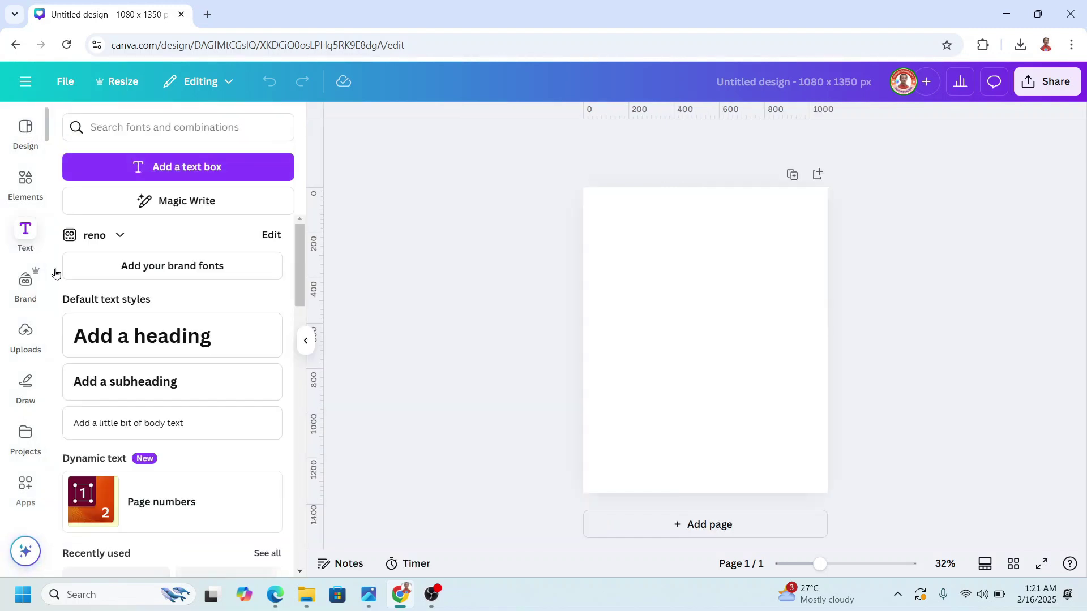
{"action": "left_click", "coordinate": [142, 343]}
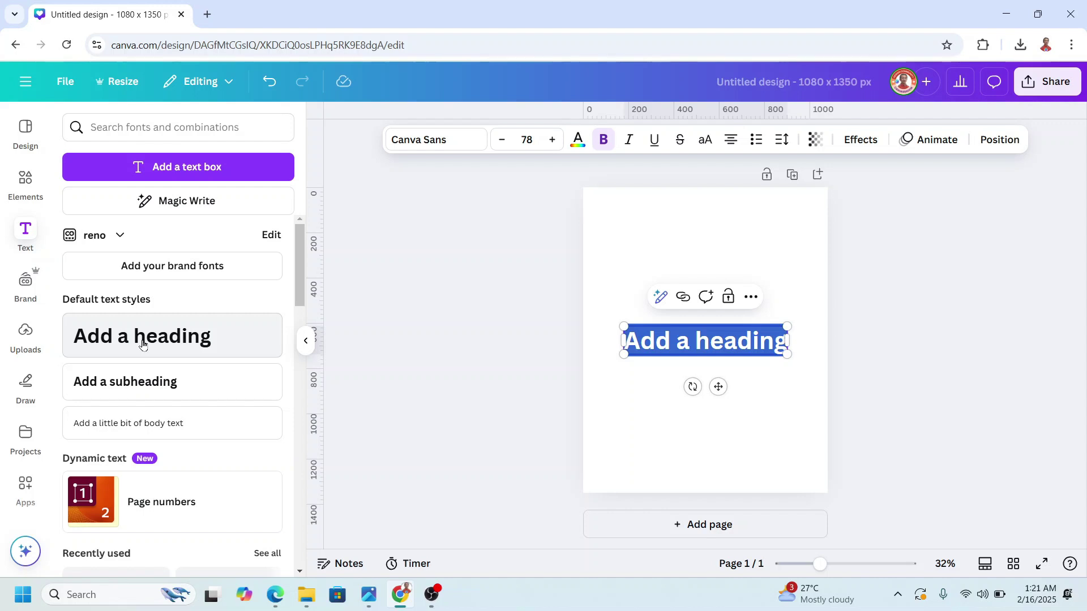
{"action": "type", "text": "D"}
{"action": "key", "text": "ctrl+a"}
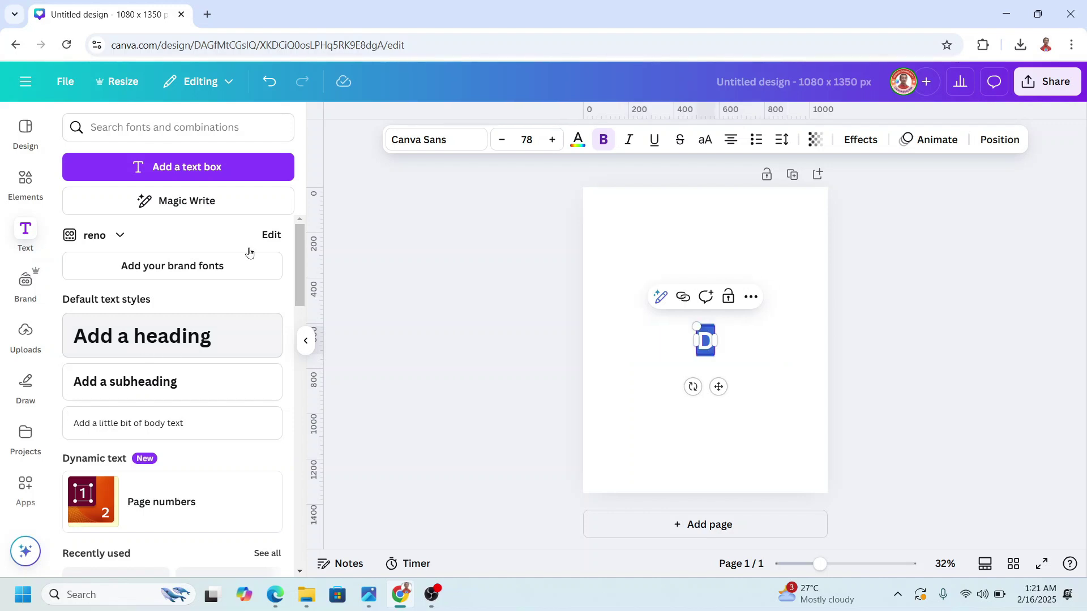
{"action": "left_click", "coordinate": [419, 141]}
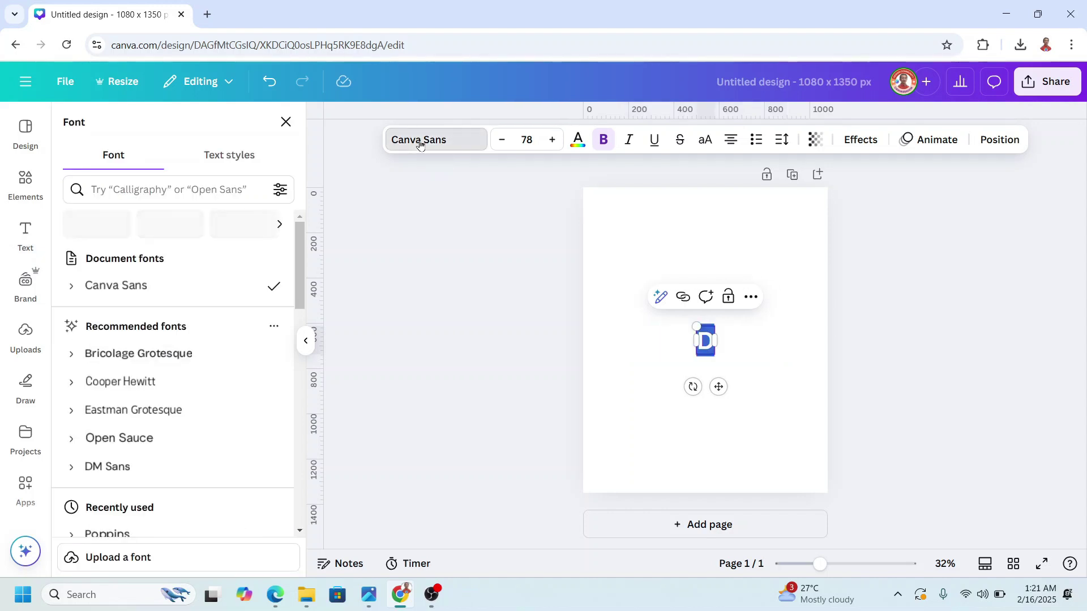
{"action": "scroll", "coordinate": [209, 334], "scroll_direction": "down", "scroll_amount": 4}
{"action": "left_click", "coordinate": [71, 331]}
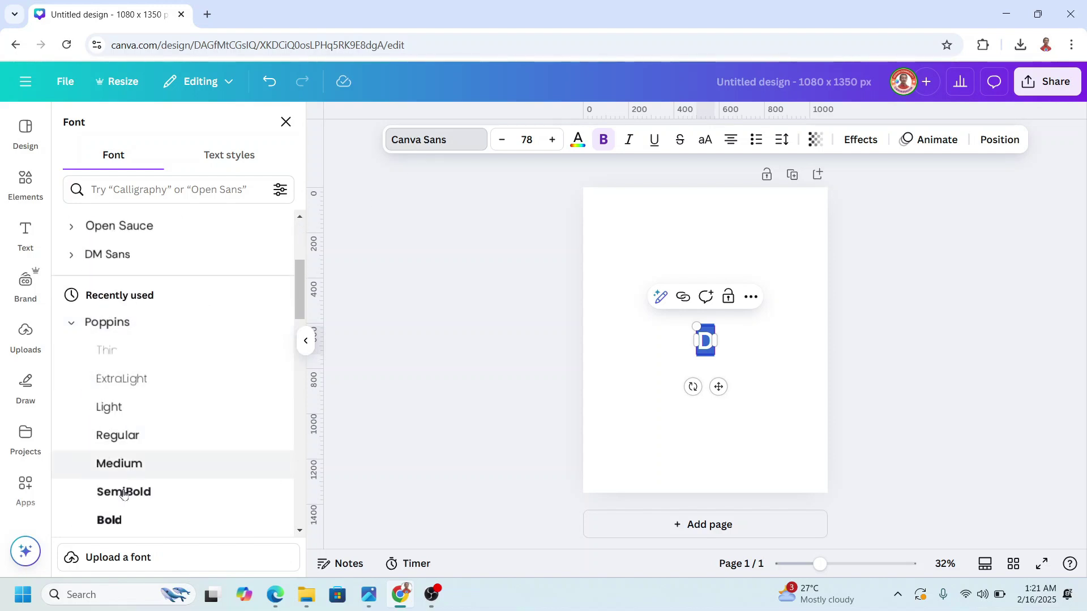
{"action": "scroll", "coordinate": [143, 516], "scroll_direction": "down", "scroll_amount": 1}
{"action": "left_click", "coordinate": [143, 513]}
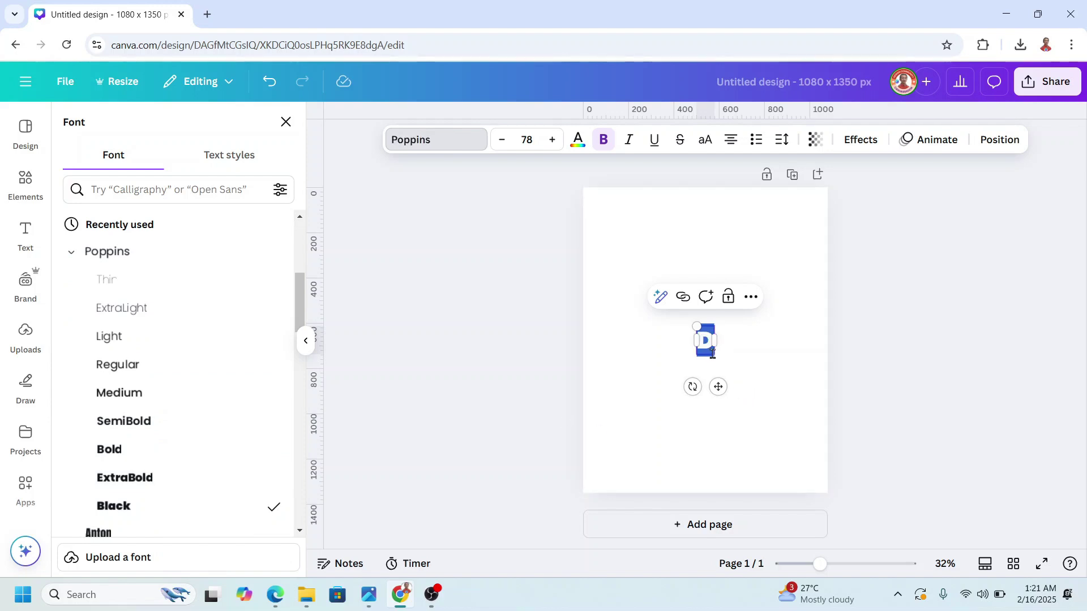
Step: Enlarge the letter D to about size 671 and fit it onto the page
{"action": "left_click_drag", "start_coordinate": [715, 356], "coordinate": [839, 544]}
{"action": "left_click", "coordinate": [830, 416]}
{"action": "left_click_drag", "start_coordinate": [830, 416], "coordinate": [754, 317]}
{"action": "left_click_drag", "start_coordinate": [804, 440], "coordinate": [811, 454]}
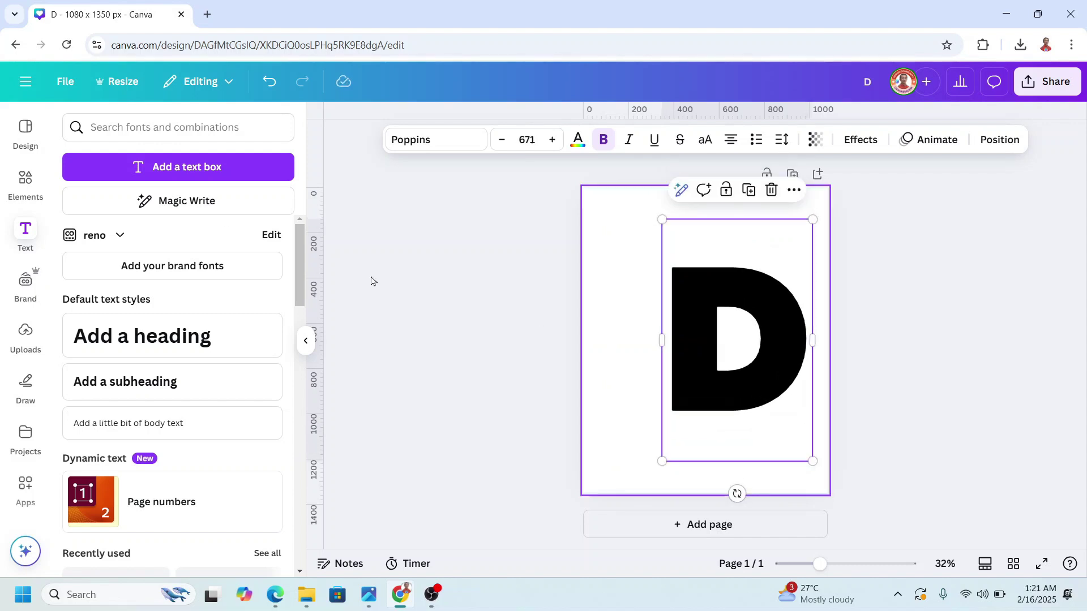
Step: Add a black square beside the D's left stem and stretch it to the letter's full height
{"action": "left_click", "coordinate": [30, 186]}
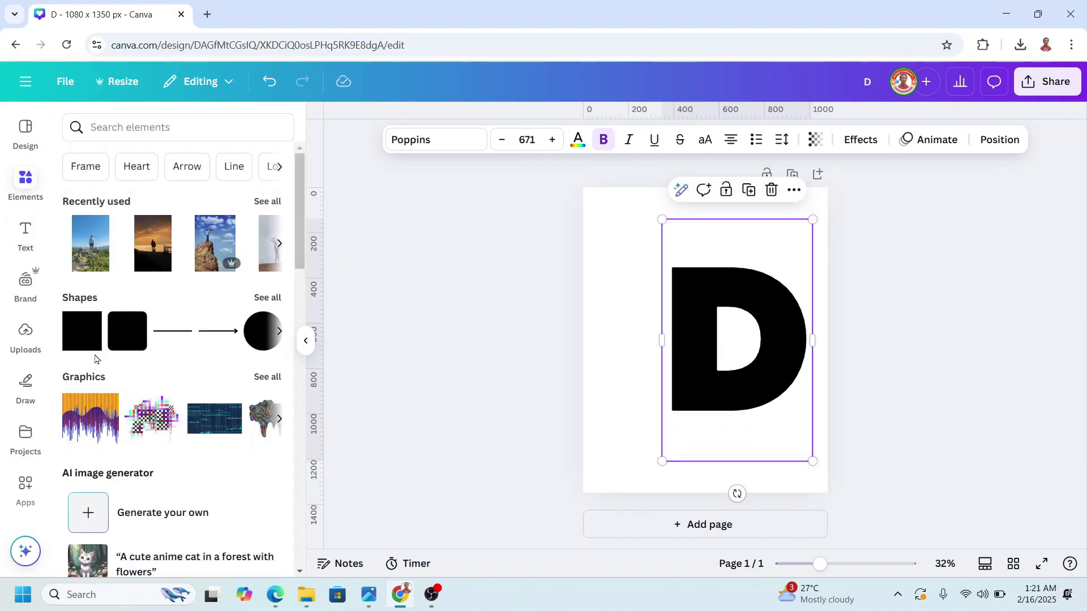
{"action": "left_click", "coordinate": [82, 331]}
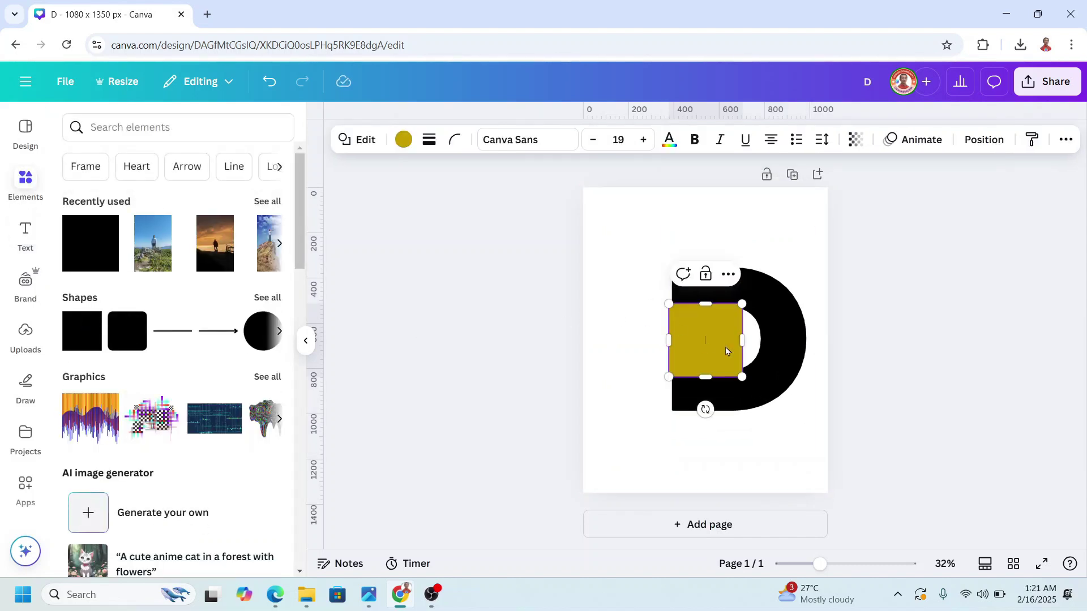
{"action": "left_click", "coordinate": [404, 141]}
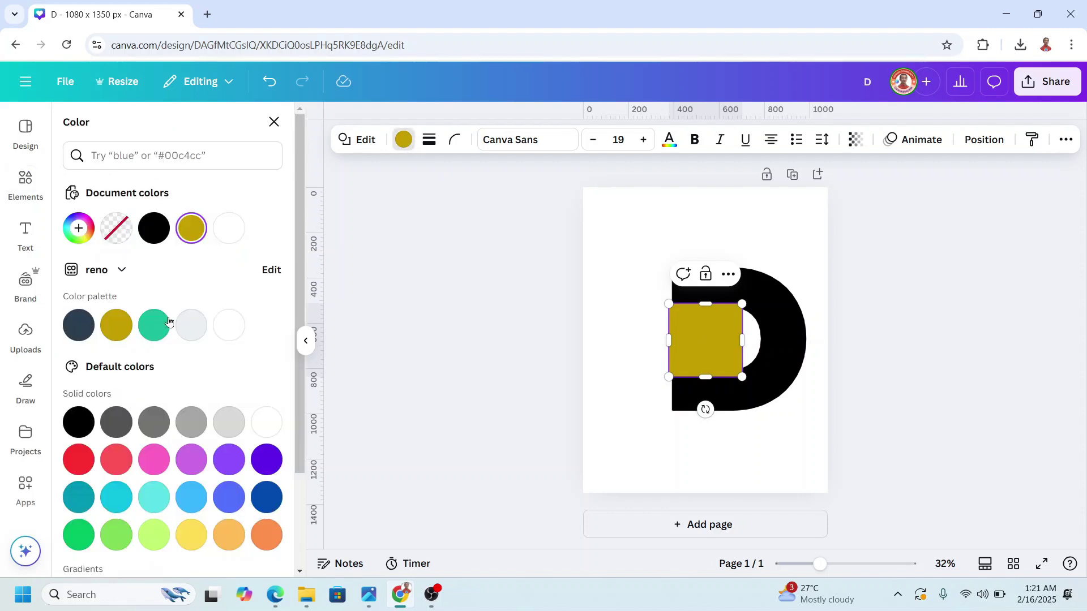
{"action": "left_click", "coordinate": [79, 422]}
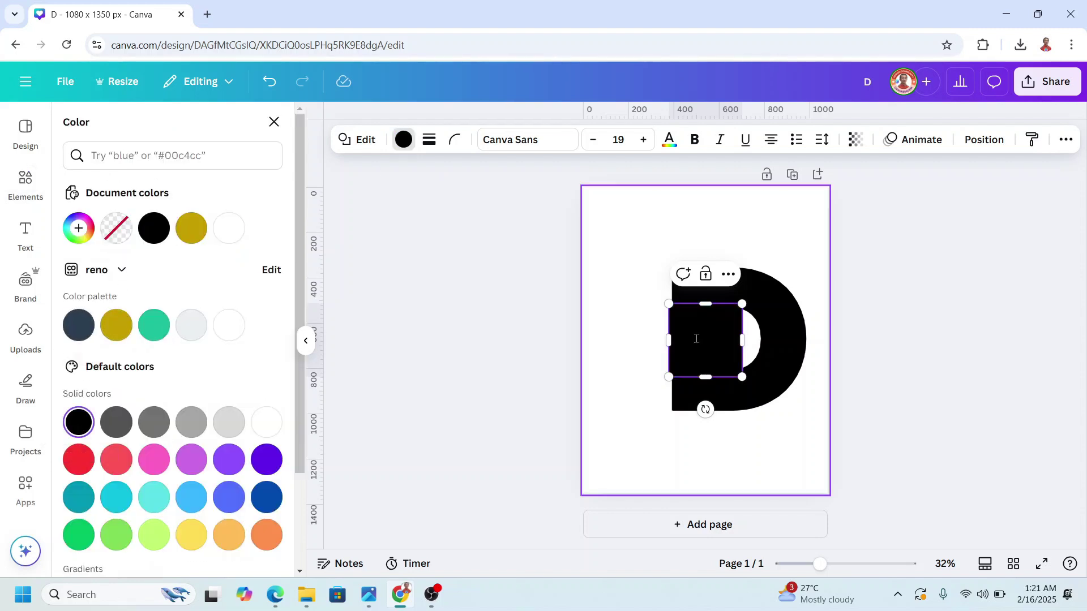
{"action": "left_click", "coordinate": [779, 329]}
{"action": "left_click_drag", "start_coordinate": [703, 317], "coordinate": [677, 291]}
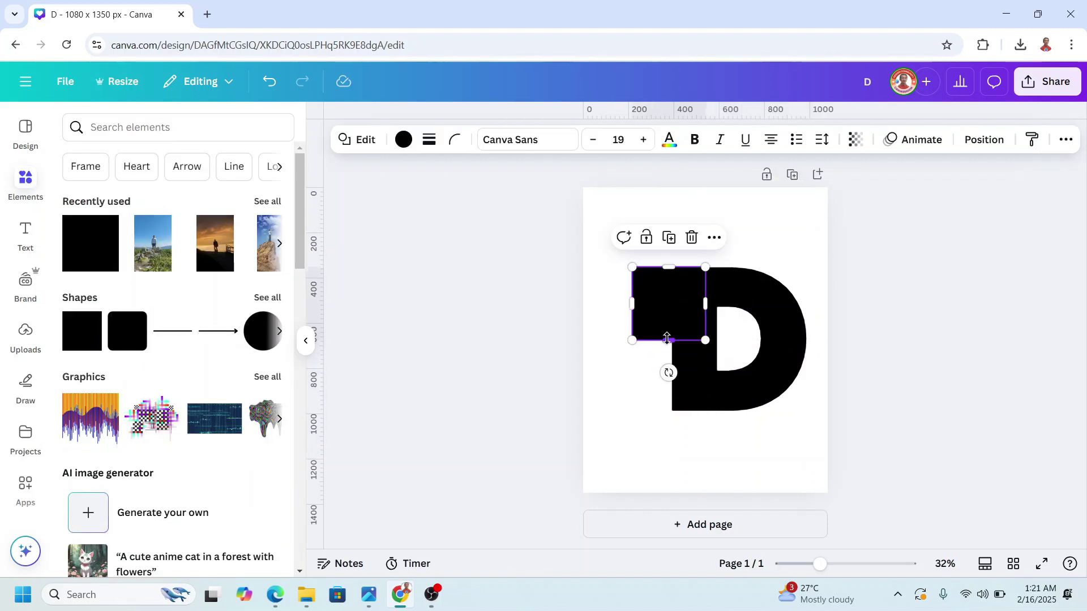
{"action": "left_click_drag", "start_coordinate": [668, 340], "coordinate": [665, 403]}
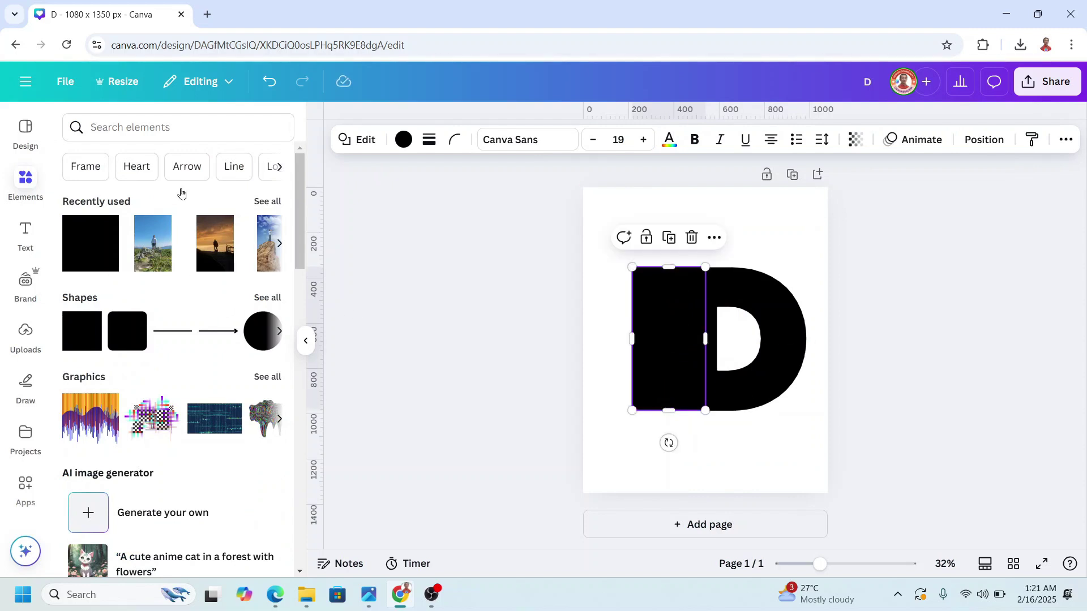
Step: Search graphics for 'distortion' and add the Digital Distorted Element graphic
{"action": "left_click", "coordinate": [168, 127]}
{"action": "type", "text": "dist"}
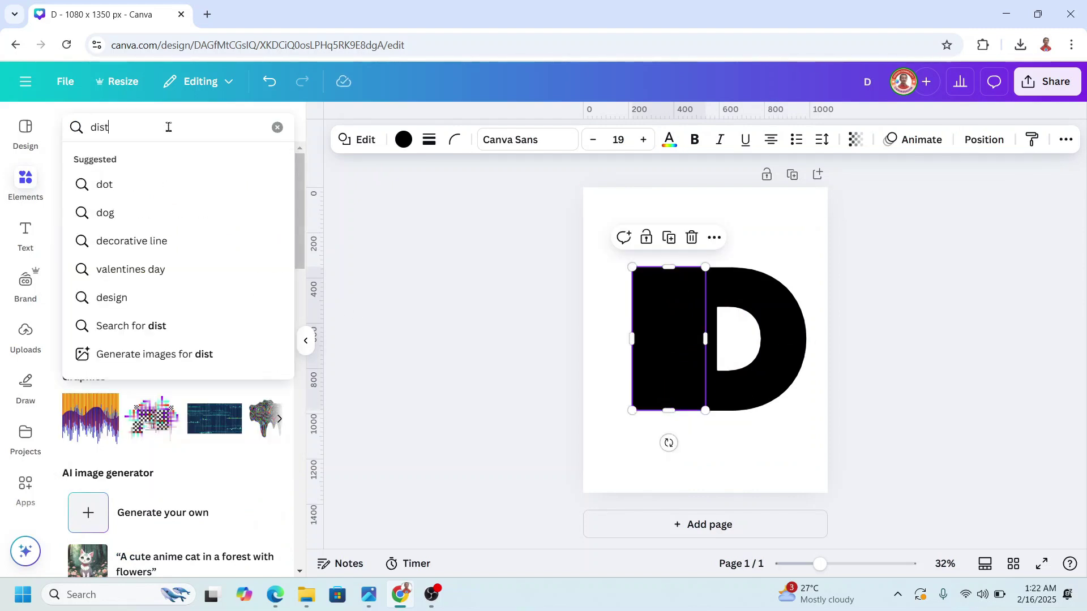
{"action": "type", "text": "ortion"}
{"action": "key", "text": "Return"}
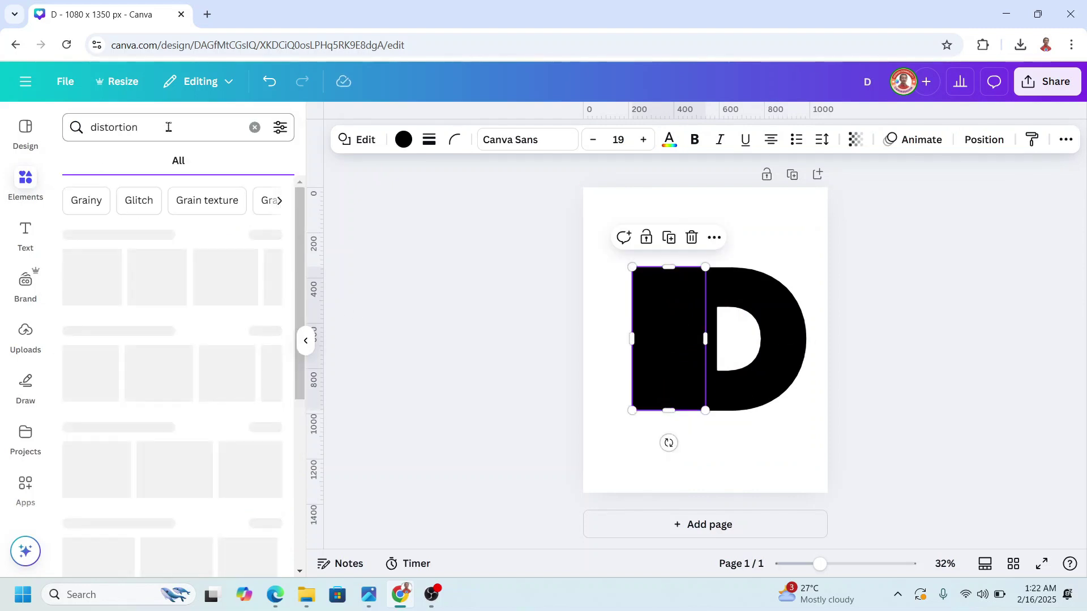
{"action": "left_click", "coordinate": [112, 161]}
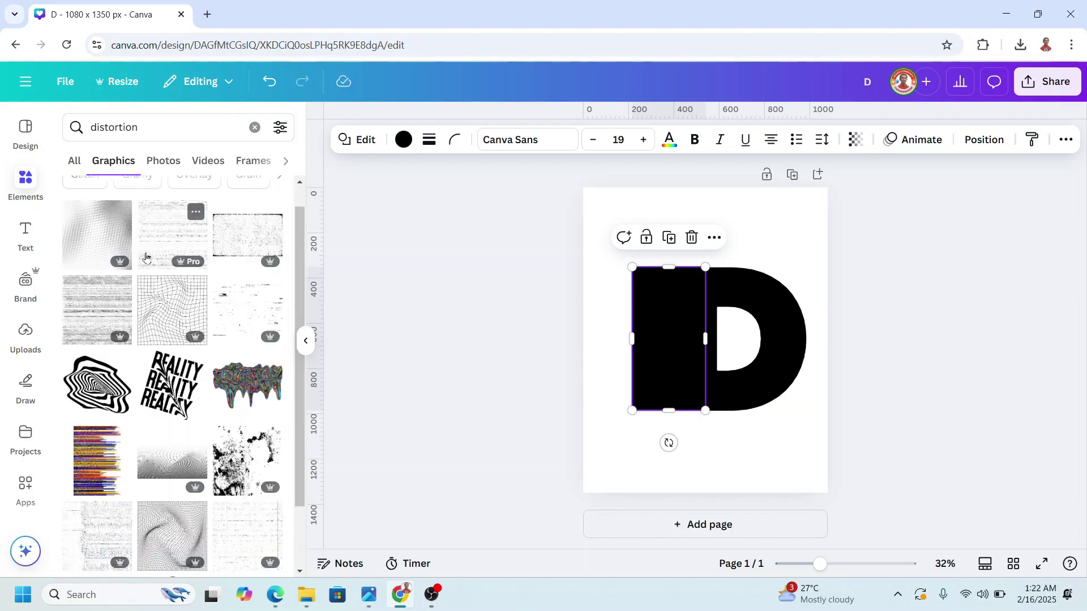
{"action": "scroll", "coordinate": [146, 258], "scroll_direction": "down", "scroll_amount": 2}
{"action": "left_click", "coordinate": [121, 324]}
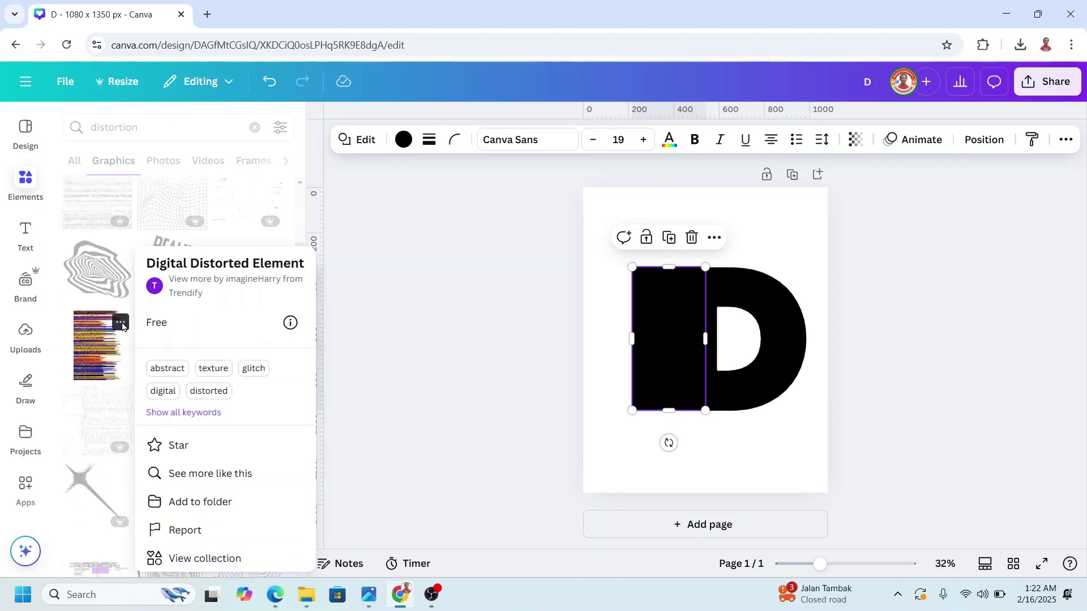
{"action": "left_click", "coordinate": [108, 343]}
{"action": "left_click", "coordinate": [108, 344]}
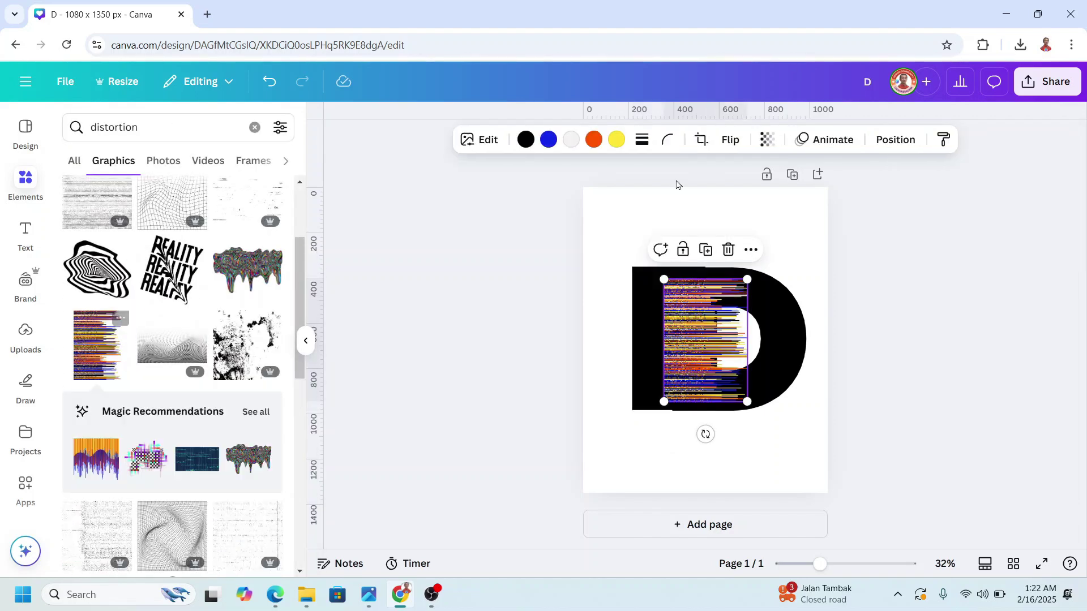
Step: Recolour the graphic's black, blue, orange and yellow lines to white
{"action": "left_click", "coordinate": [526, 139]}
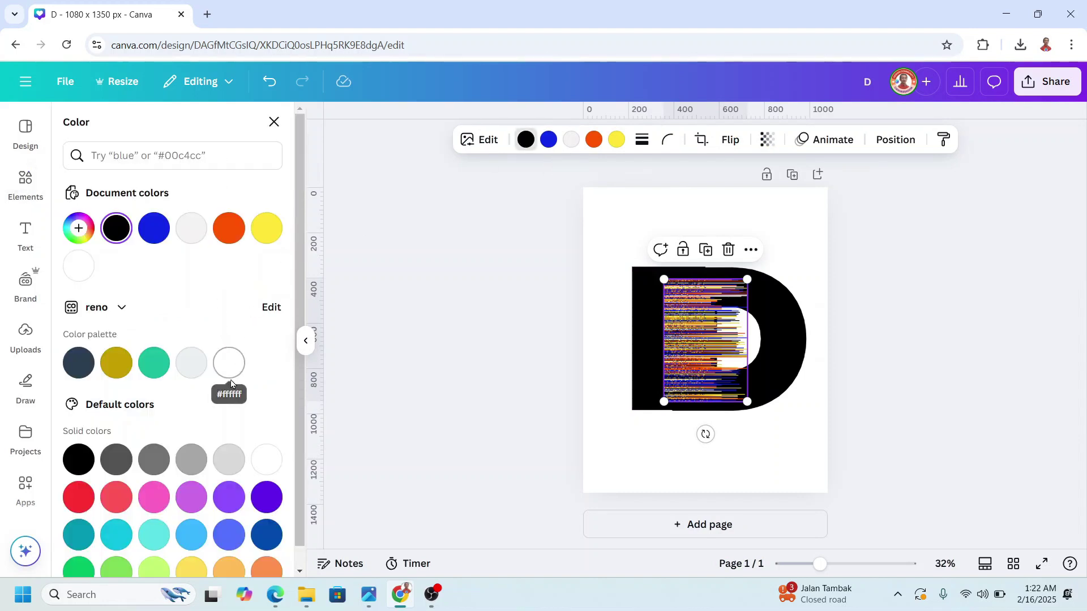
{"action": "left_click", "coordinate": [229, 363]}
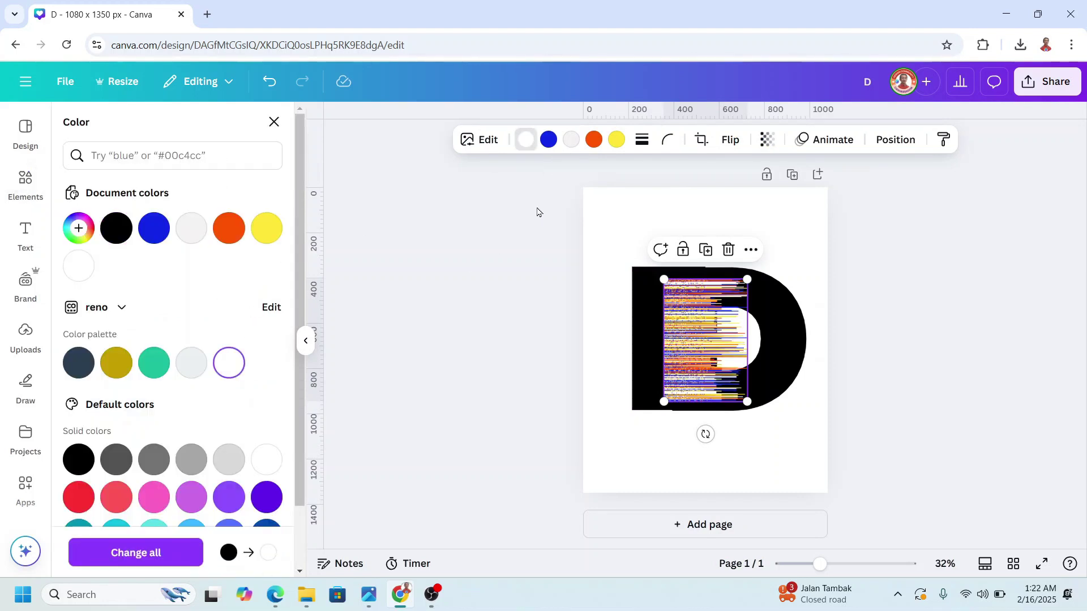
{"action": "left_click", "coordinate": [548, 139]}
{"action": "left_click", "coordinate": [230, 363]}
{"action": "left_click", "coordinate": [594, 140]}
{"action": "left_click", "coordinate": [229, 363]}
{"action": "left_click", "coordinate": [616, 141]}
{"action": "left_click", "coordinate": [229, 363]}
Step: Enlarge the white glitch graphic over the D's left edge and place a smaller duplicate lower down
{"action": "left_click_drag", "start_coordinate": [688, 351], "coordinate": [617, 342]}
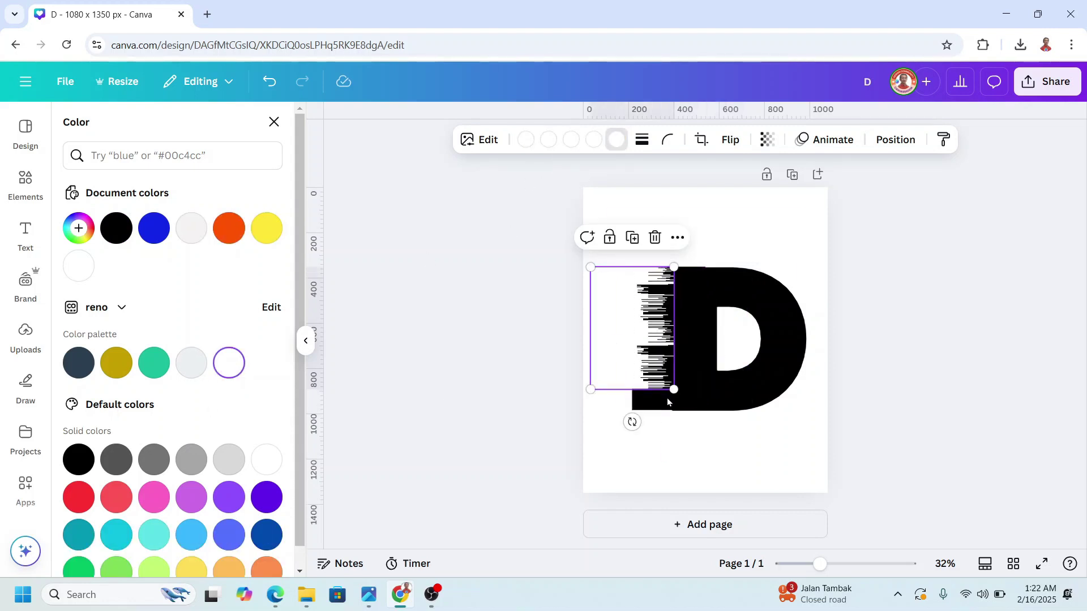
{"action": "left_click_drag", "start_coordinate": [674, 390], "coordinate": [689, 430]}
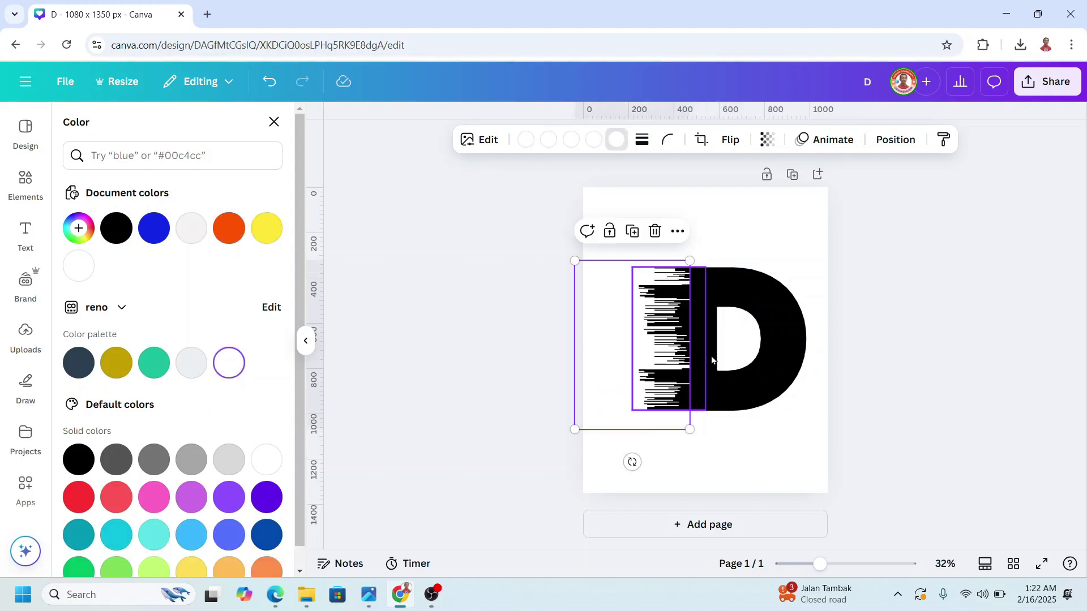
{"action": "left_click", "coordinate": [634, 232]}
{"action": "left_click_drag", "start_coordinate": [585, 425], "coordinate": [626, 366]}
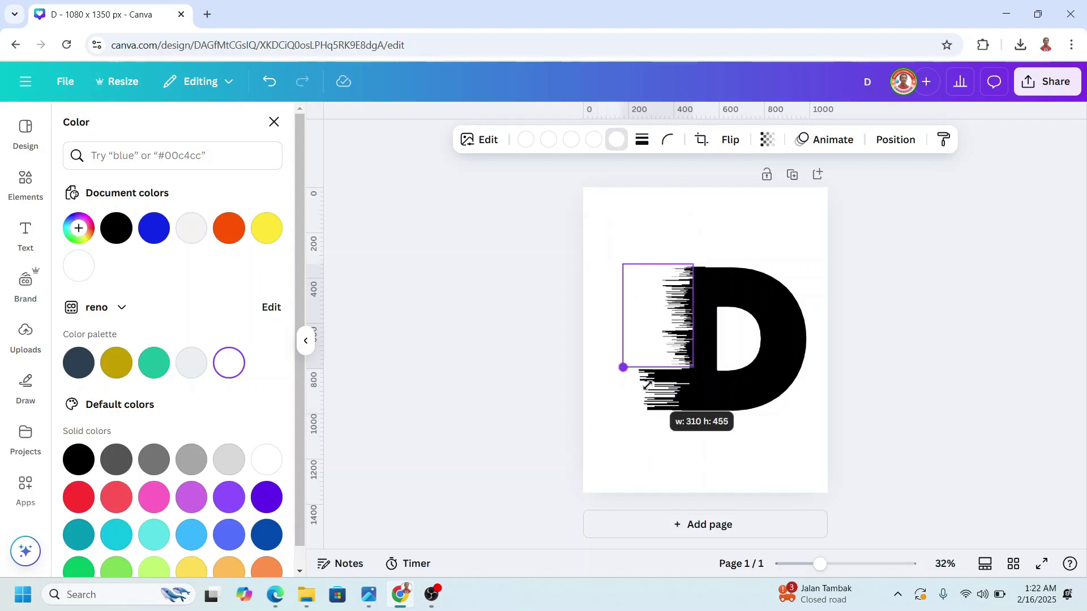
{"action": "left_click_drag", "start_coordinate": [660, 323], "coordinate": [635, 342]}
Step: Download the glitched D design as a PNG and clear the distortion search
{"action": "left_click", "coordinate": [874, 343]}
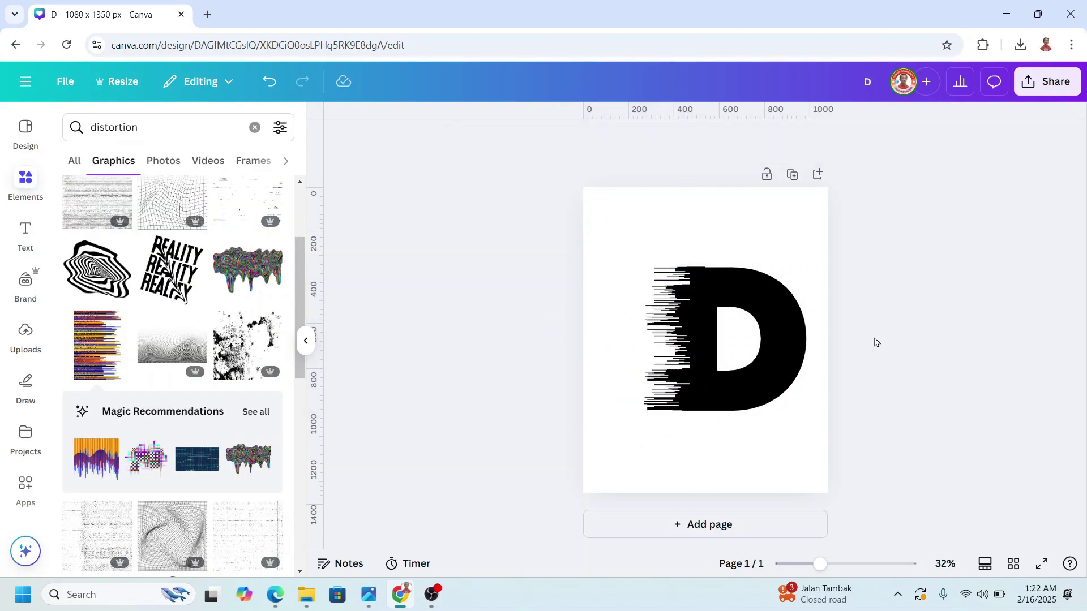
{"action": "left_click", "coordinate": [1047, 81]}
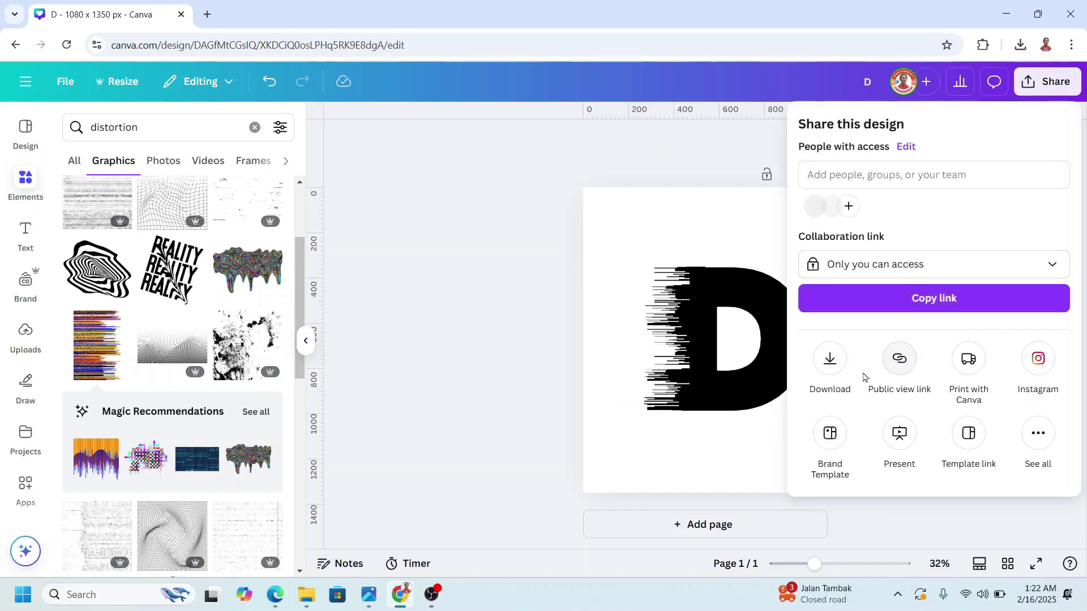
{"action": "left_click", "coordinate": [830, 362]}
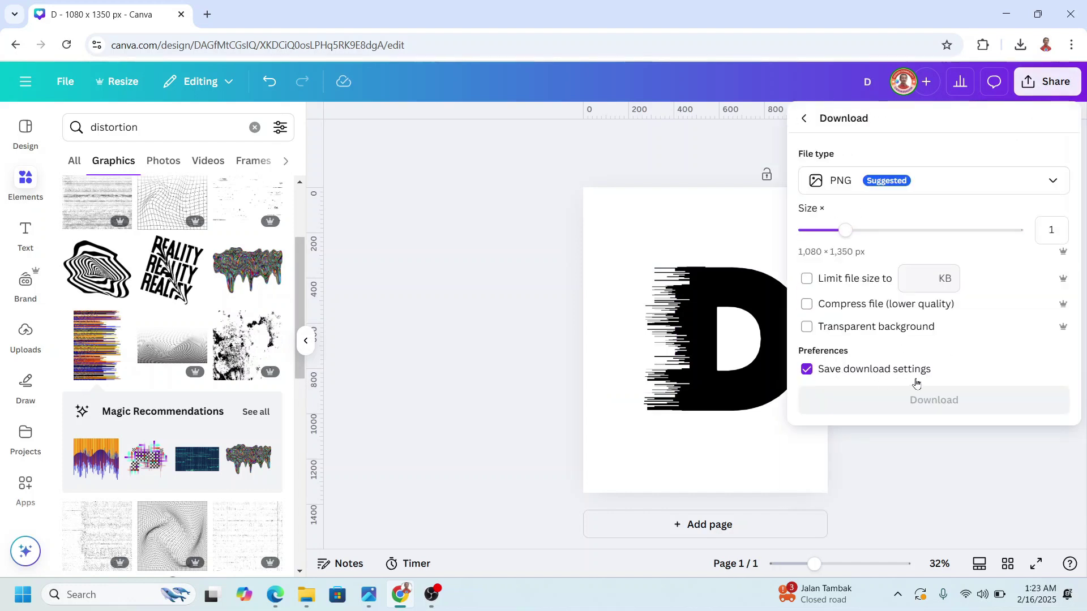
{"action": "left_click", "coordinate": [925, 401]}
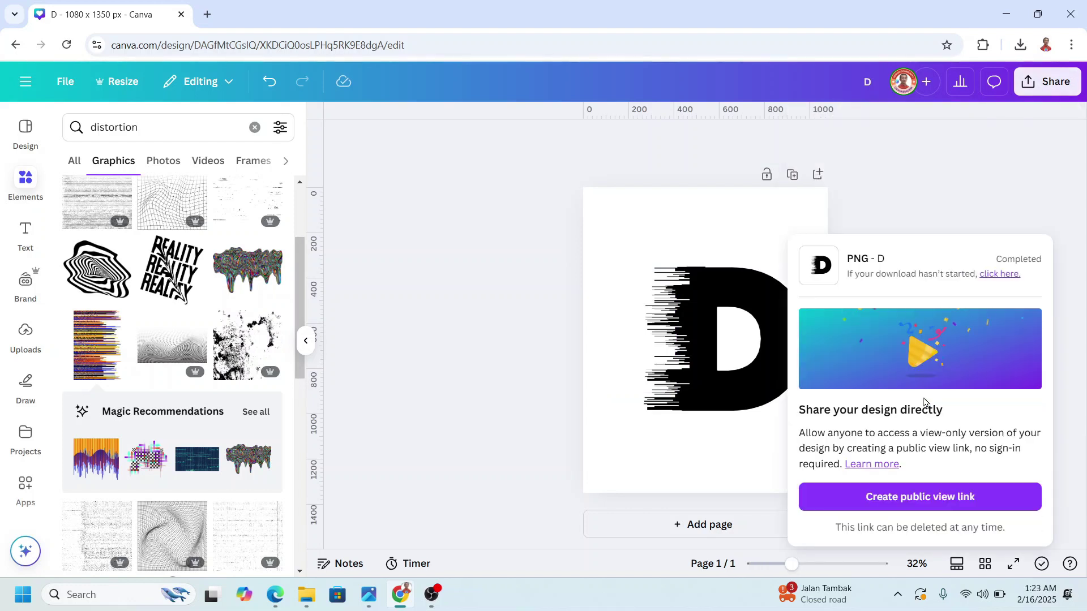
{"action": "left_click", "coordinate": [489, 318]}
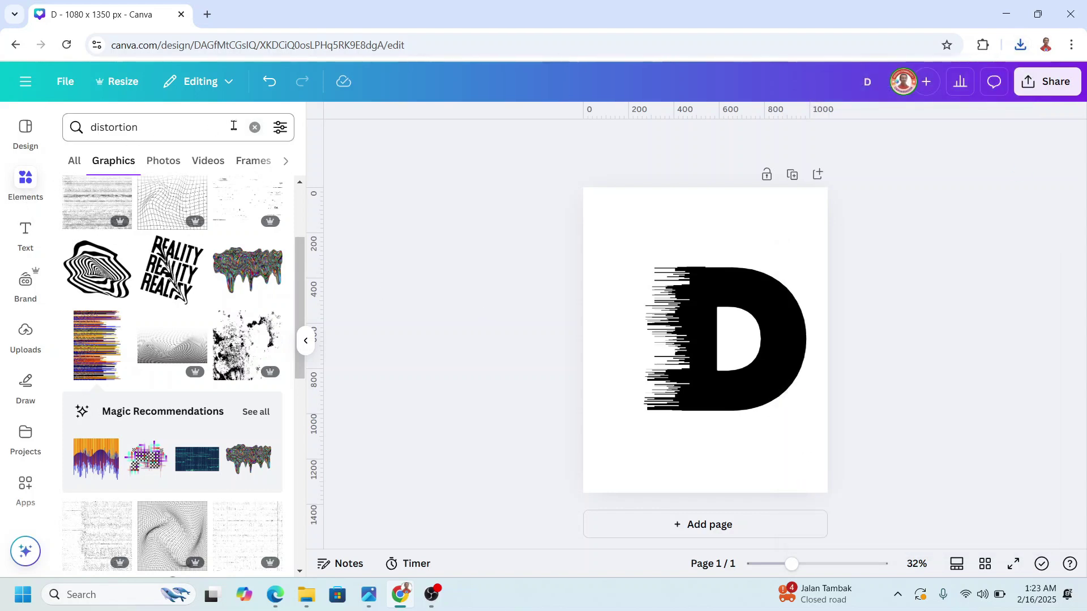
{"action": "left_click", "coordinate": [255, 139]}
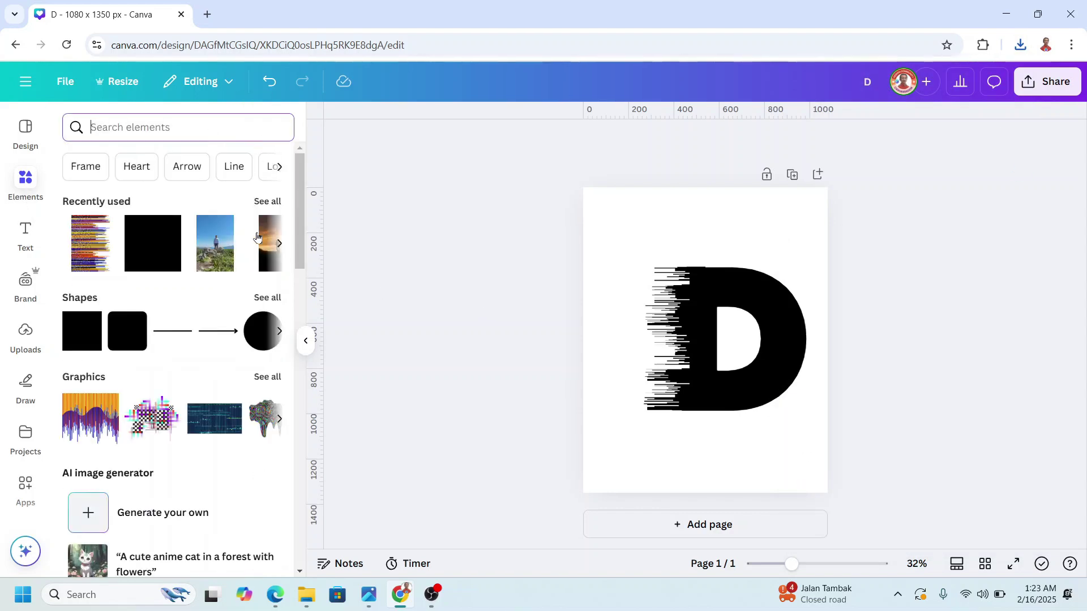
Step: Add the mountain photo of a man and stretch it over the whole page at full opacity
{"action": "left_click", "coordinate": [220, 250]}
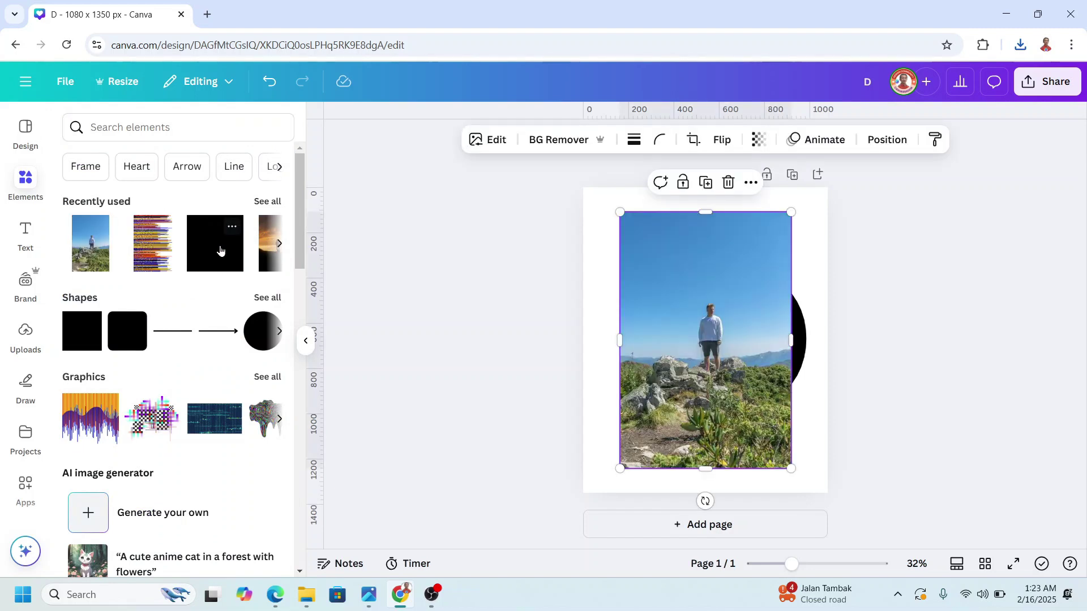
{"action": "left_click", "coordinate": [759, 140]}
{"action": "left_click", "coordinate": [755, 201]}
{"action": "left_click_drag", "start_coordinate": [749, 293], "coordinate": [712, 268]}
{"action": "left_click_drag", "start_coordinate": [753, 442], "coordinate": [813, 557]}
{"action": "left_click_drag", "start_coordinate": [772, 458], "coordinate": [770, 435]}
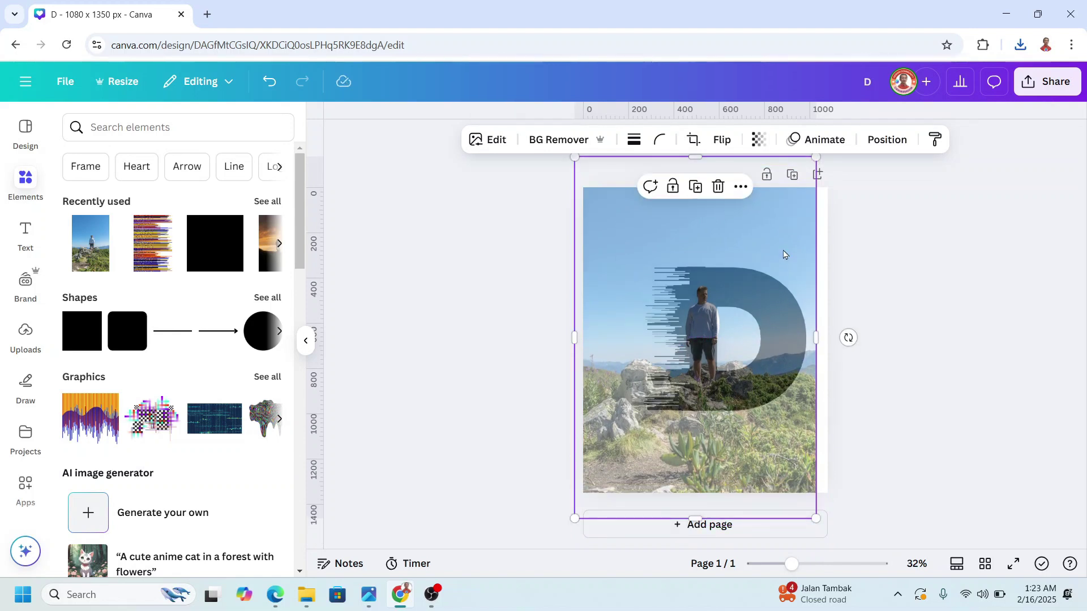
{"action": "left_click", "coordinate": [759, 140]}
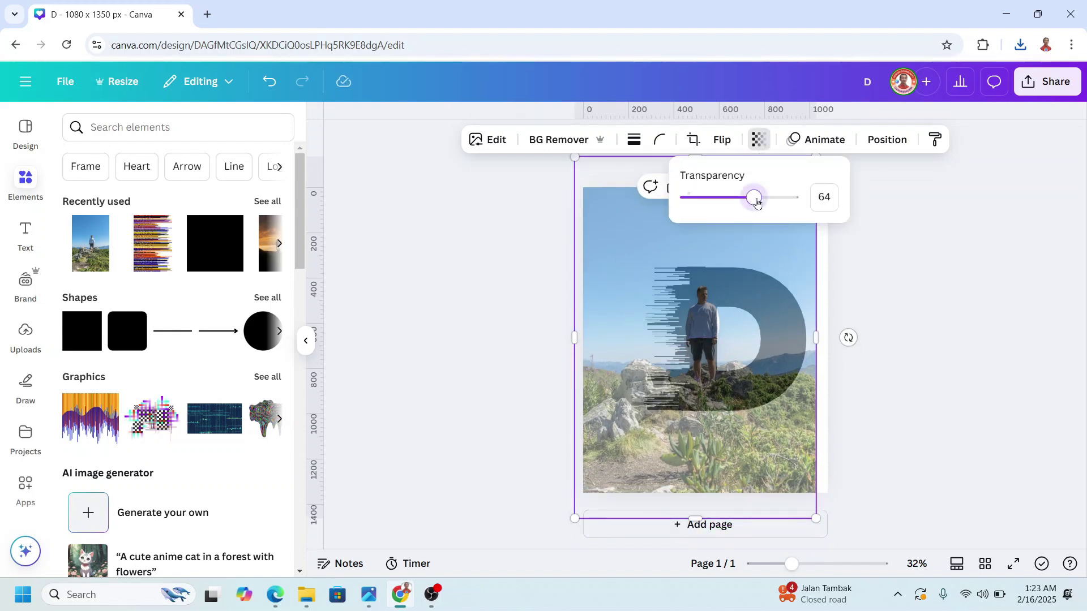
{"action": "left_click_drag", "start_coordinate": [762, 203], "coordinate": [818, 203]}
Step: Download the first page as a PNG
{"action": "left_click", "coordinate": [912, 288]}
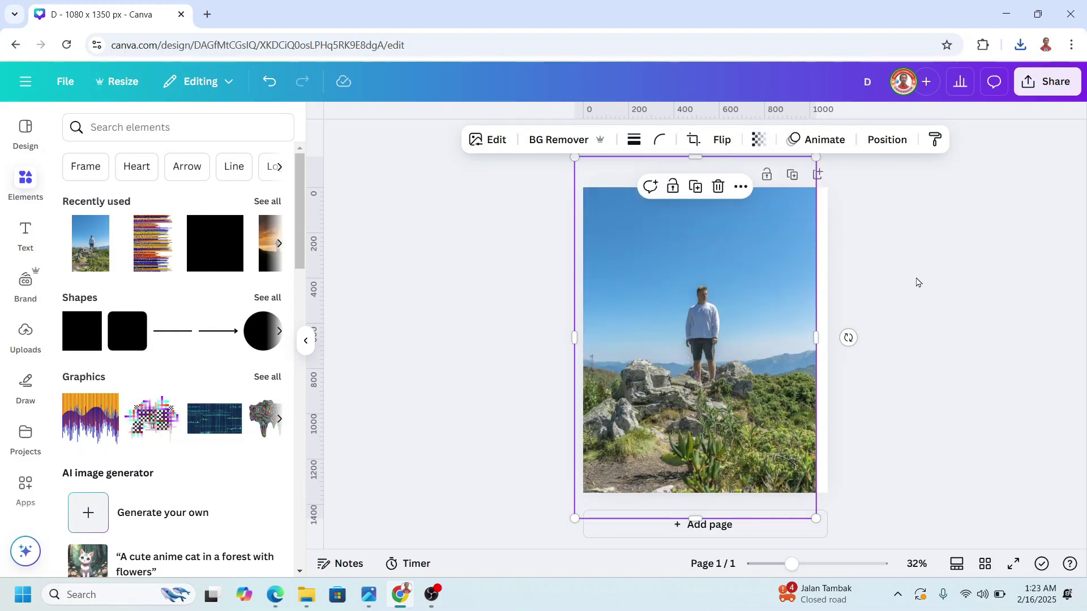
{"action": "left_click", "coordinate": [1045, 81]}
{"action": "left_click", "coordinate": [830, 360]}
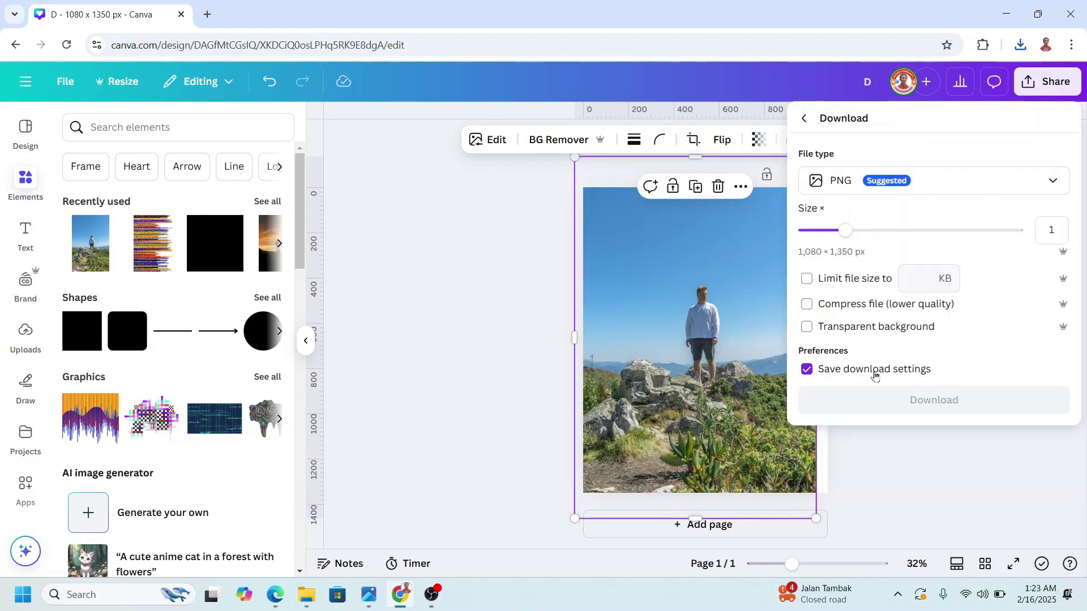
{"action": "left_click", "coordinate": [934, 402]}
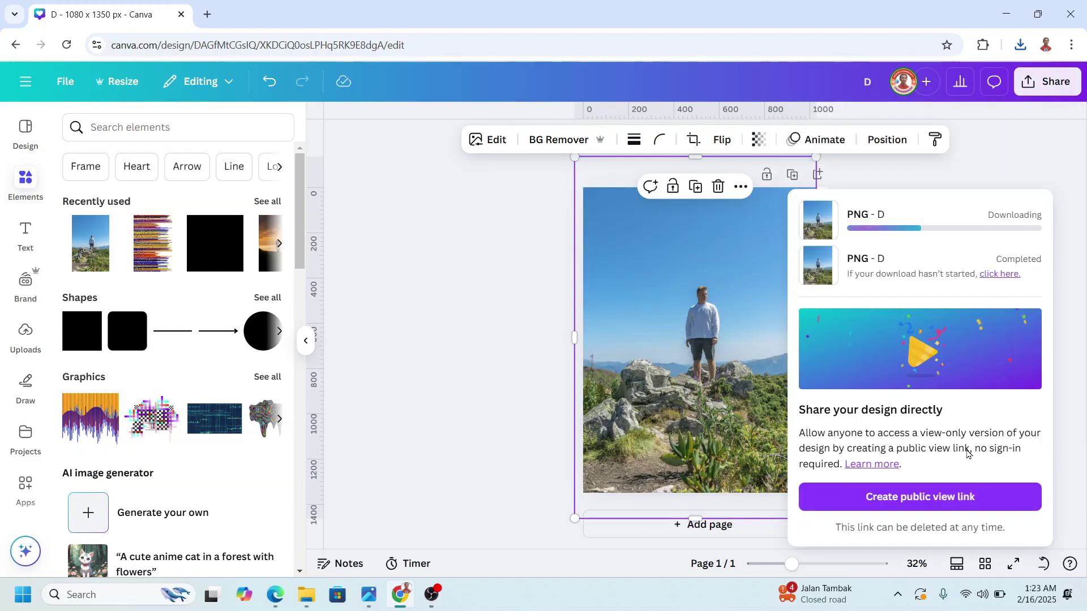
{"action": "left_click", "coordinate": [522, 318]}
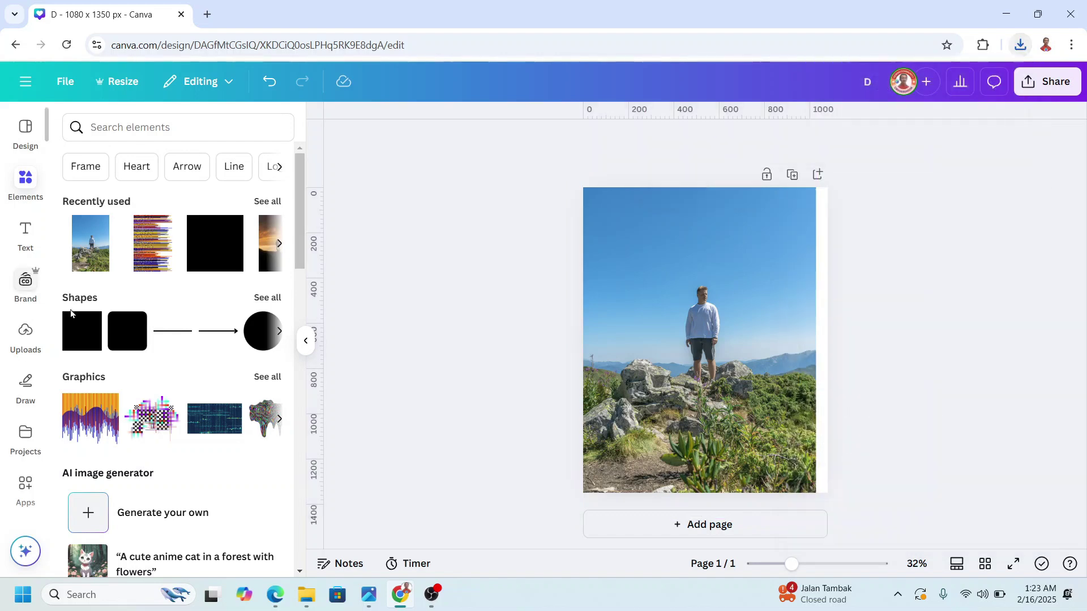
Step: Add a second page holding the downloaded D PNG and the mountain photo
{"action": "left_click", "coordinate": [679, 524]}
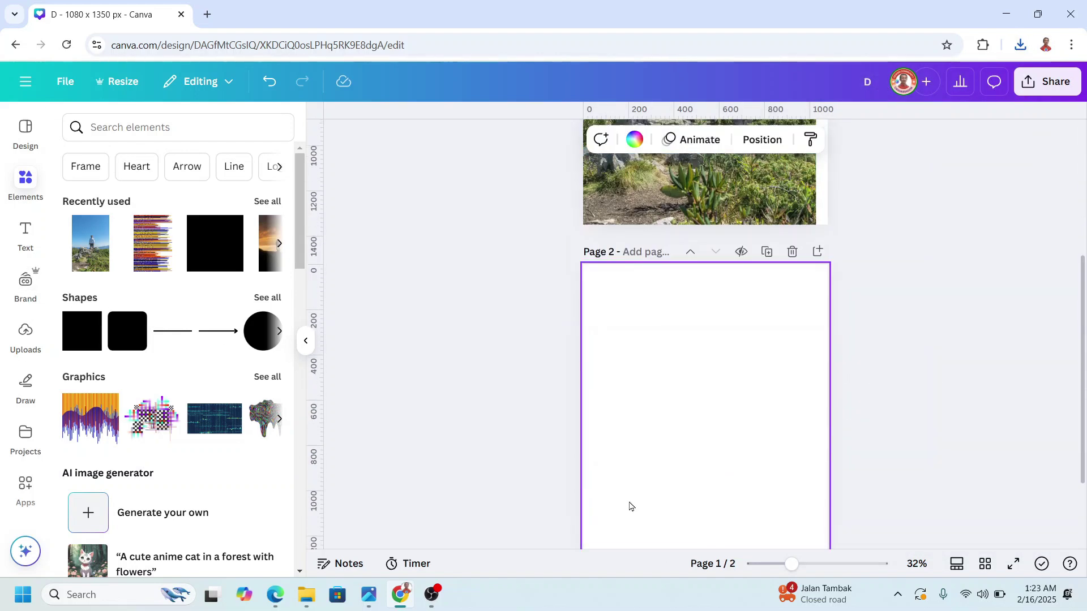
{"action": "left_click", "coordinate": [1020, 44]}
{"action": "left_click_drag", "start_coordinate": [880, 156], "coordinate": [667, 356]}
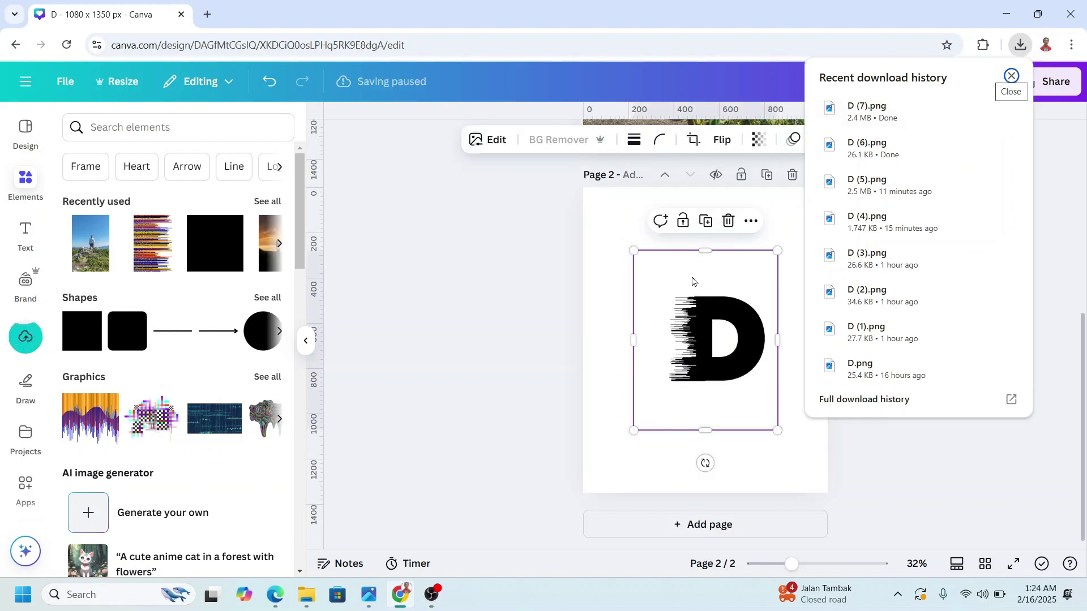
{"action": "key", "text": "ctrl+z"}
{"action": "left_click_drag", "start_coordinate": [688, 341], "coordinate": [725, 377]}
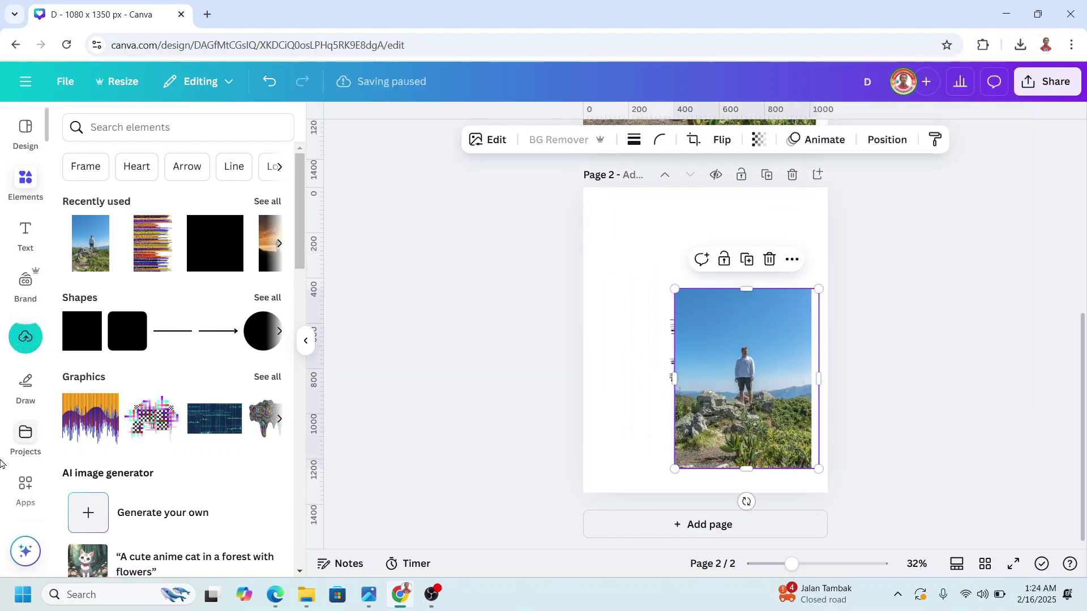
Step: Find and launch the Blend Image app with an apps search for 'blend'
{"action": "left_click", "coordinate": [31, 493]}
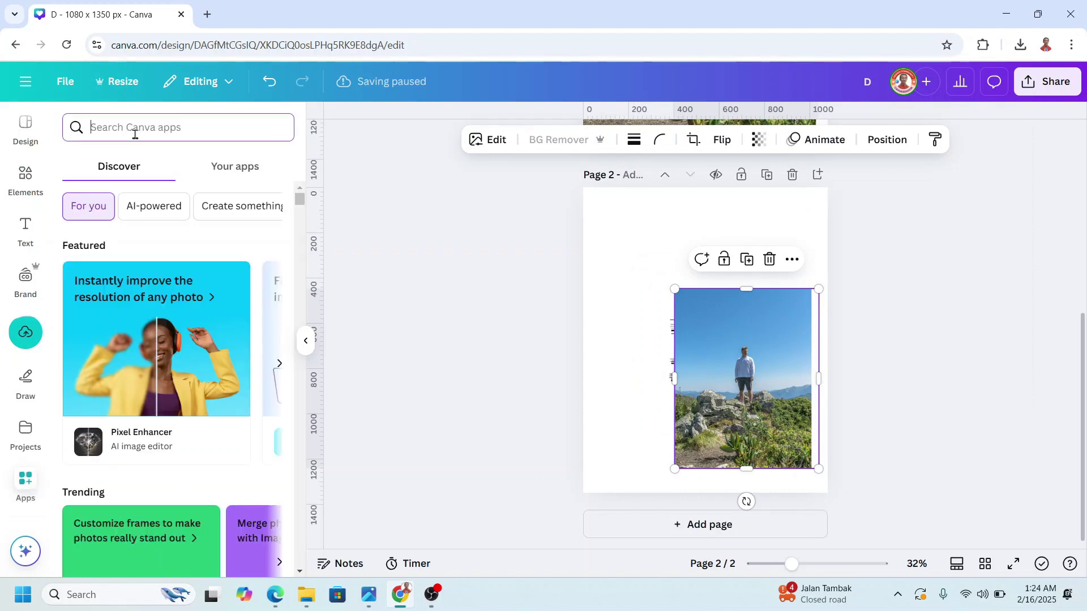
{"action": "left_click", "coordinate": [134, 134]}
{"action": "type", "text": "bl"}
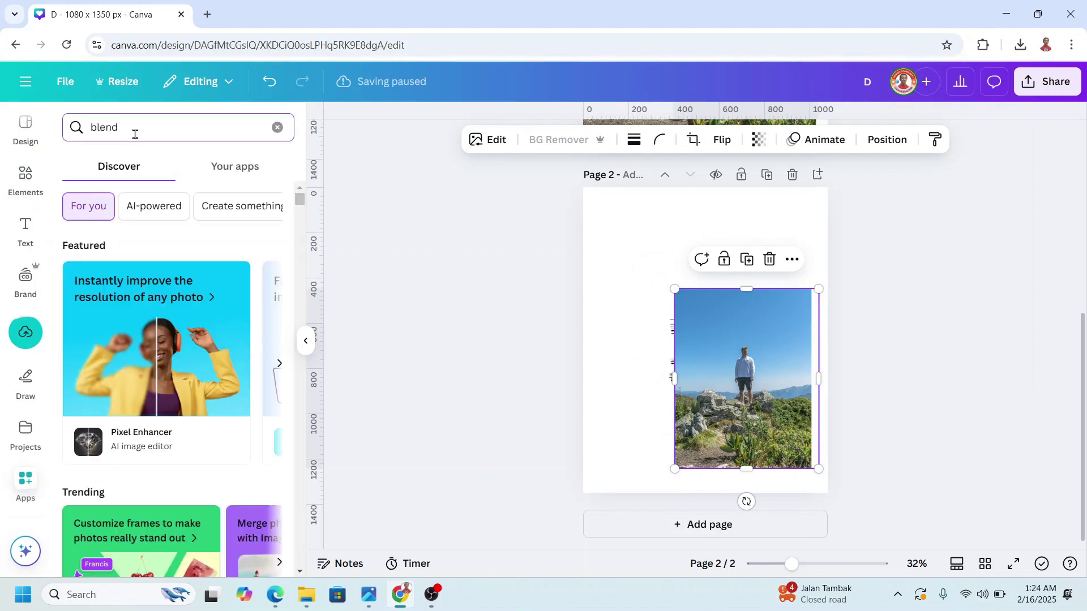
{"action": "type", "text": "end"}
{"action": "key", "text": "Return"}
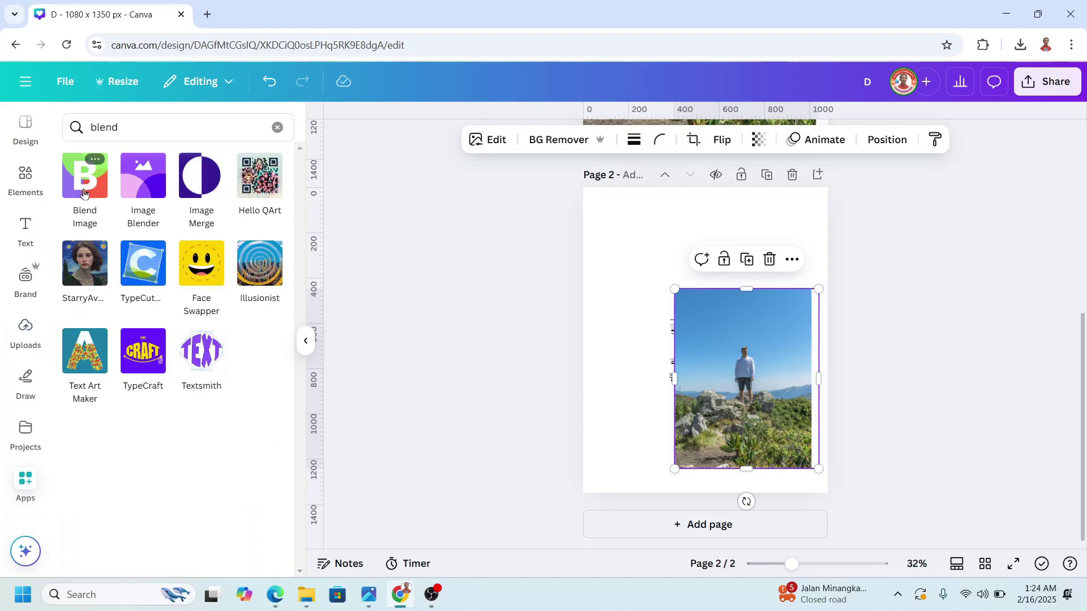
{"action": "left_click", "coordinate": [84, 193]}
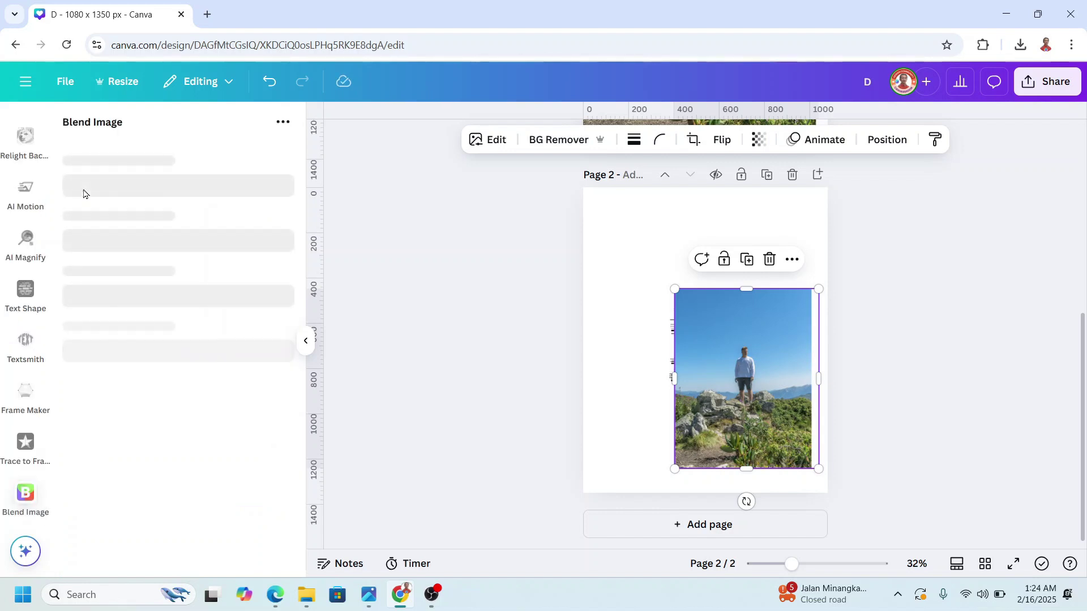
Step: Set the mountain photo as the bottom layer and the D graphic as the top layer in Screen mode
{"action": "left_click_drag", "start_coordinate": [747, 362], "coordinate": [650, 314]}
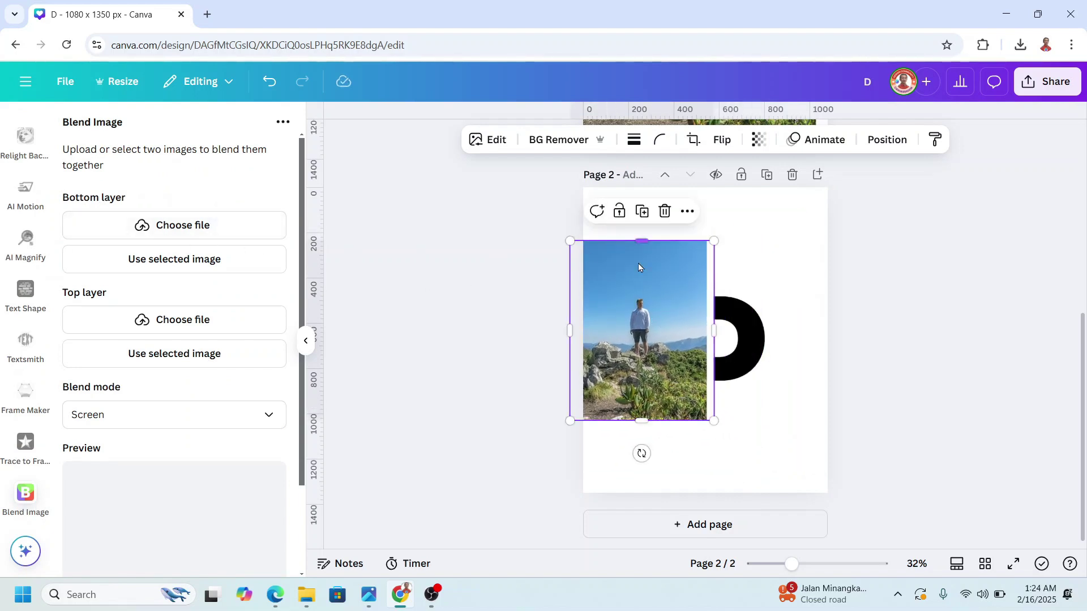
{"action": "left_click", "coordinate": [167, 260]}
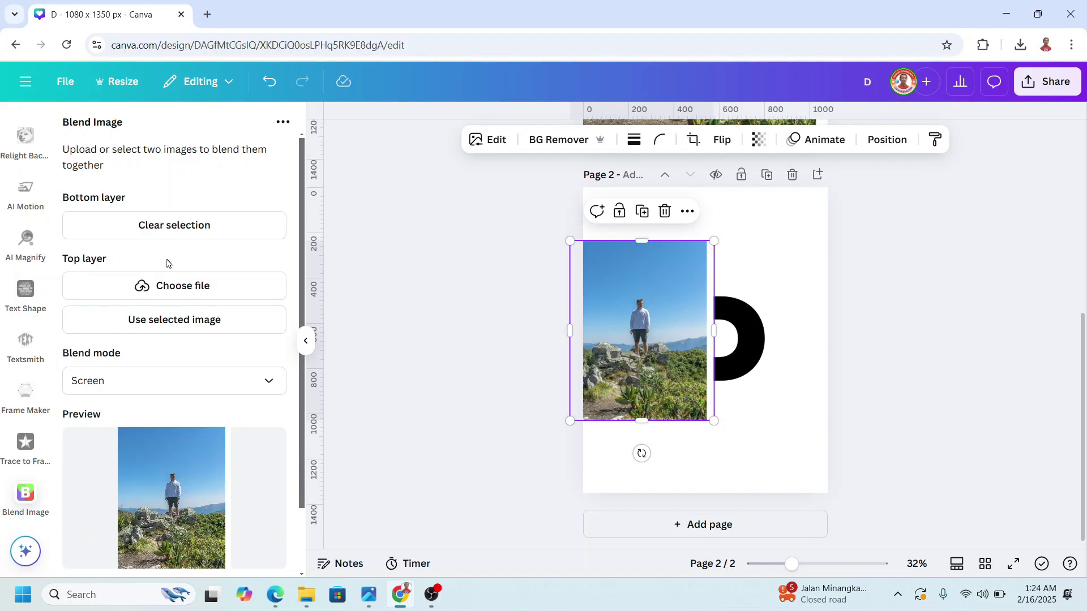
{"action": "left_click", "coordinate": [757, 340]}
{"action": "left_click_drag", "start_coordinate": [756, 339], "coordinate": [806, 342]}
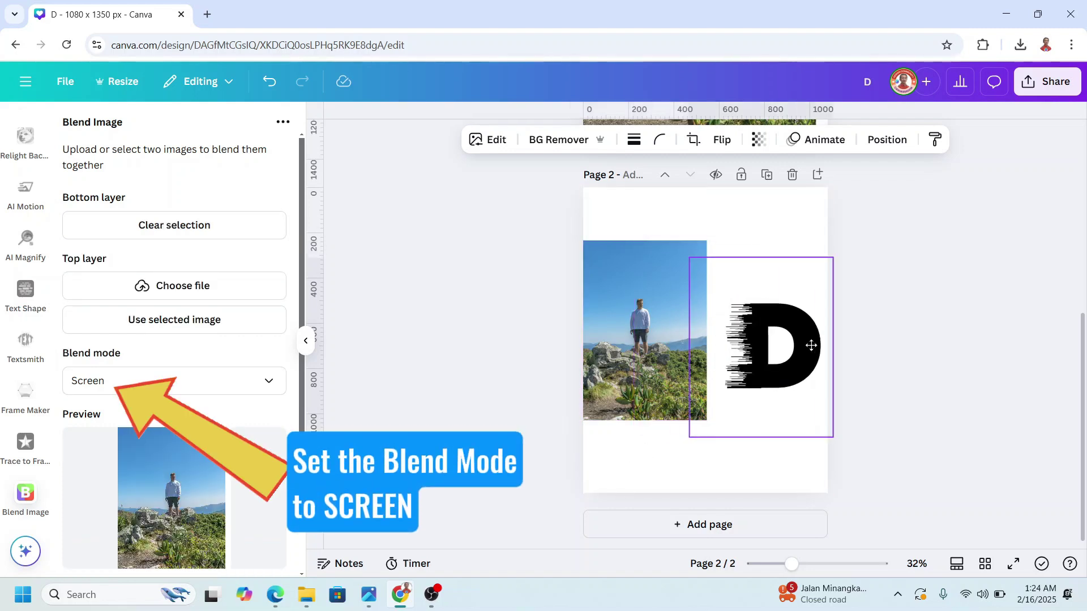
{"action": "left_click", "coordinate": [181, 330]}
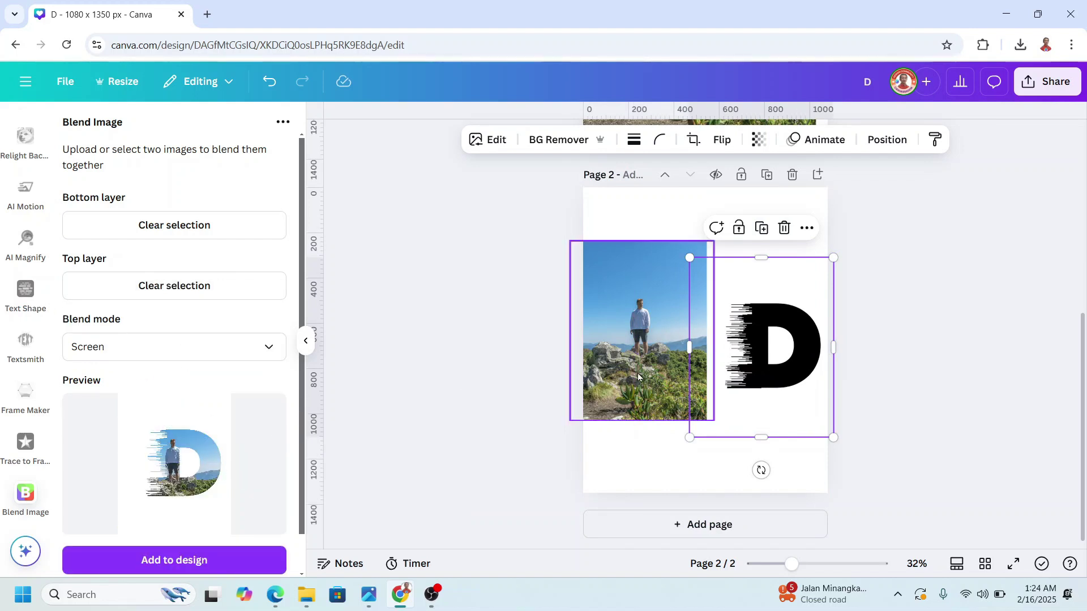
Step: Add a third page and place the enlarged photo-filled D on it
{"action": "left_click", "coordinate": [696, 526]}
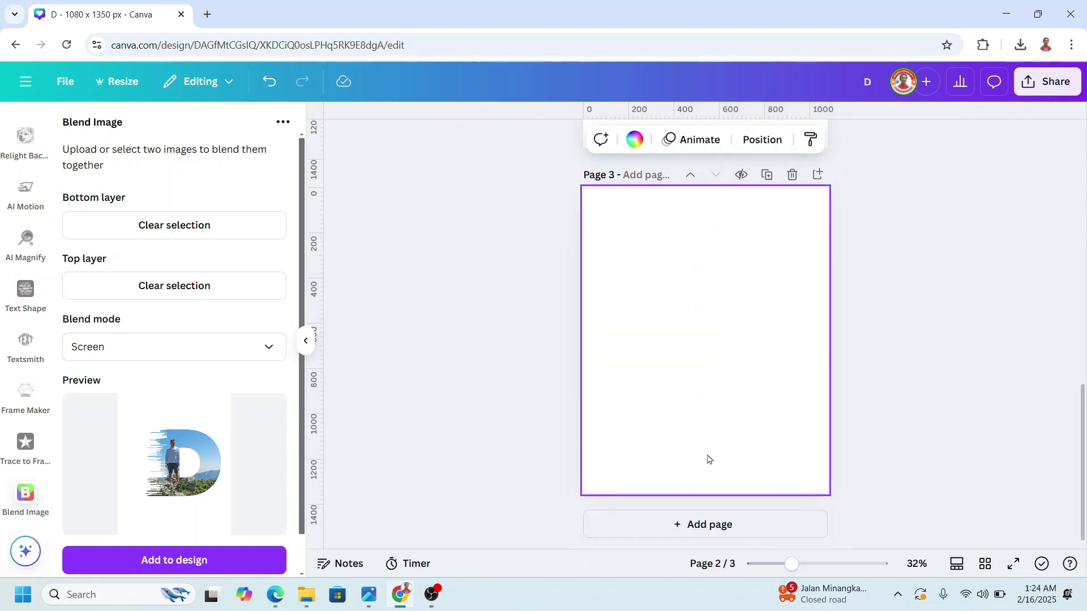
{"action": "left_click", "coordinate": [187, 561]}
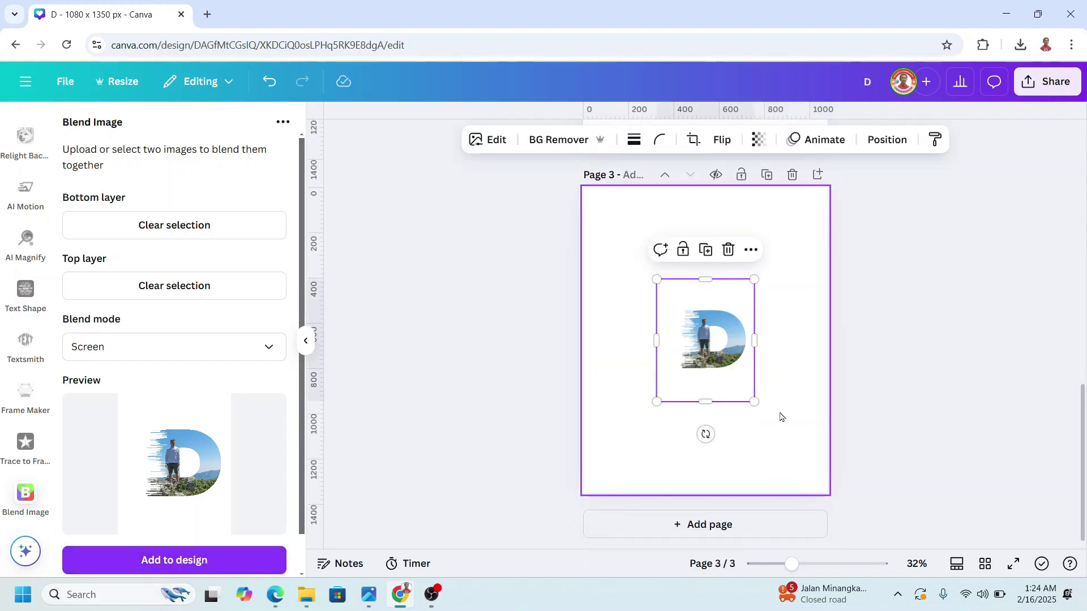
{"action": "left_click_drag", "start_coordinate": [753, 401], "coordinate": [827, 493]}
{"action": "left_click_drag", "start_coordinate": [657, 279], "coordinate": [558, 188]}
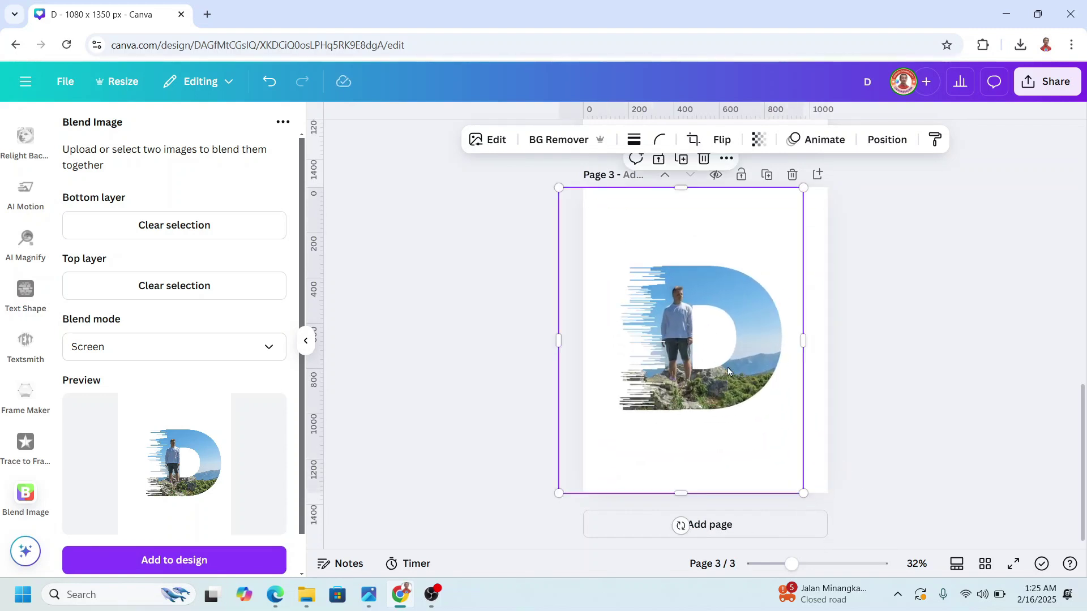
{"action": "left_click_drag", "start_coordinate": [757, 407], "coordinate": [734, 377]}
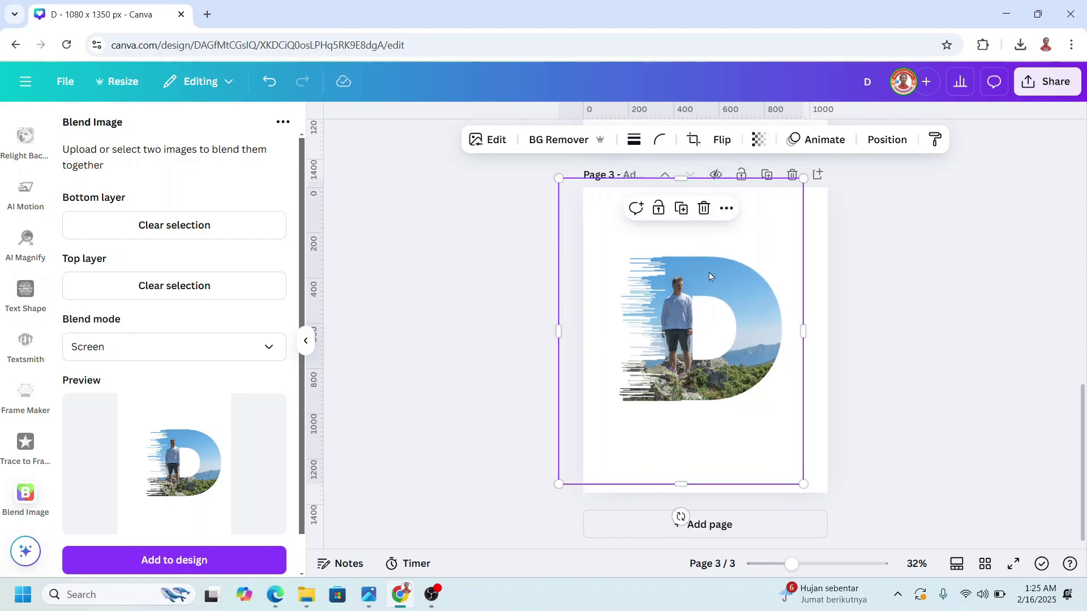
Step: Duplicate the D, flip the copy vertically and fit it just beneath the letter
{"action": "left_click", "coordinate": [681, 211]}
{"action": "left_click", "coordinate": [722, 139]}
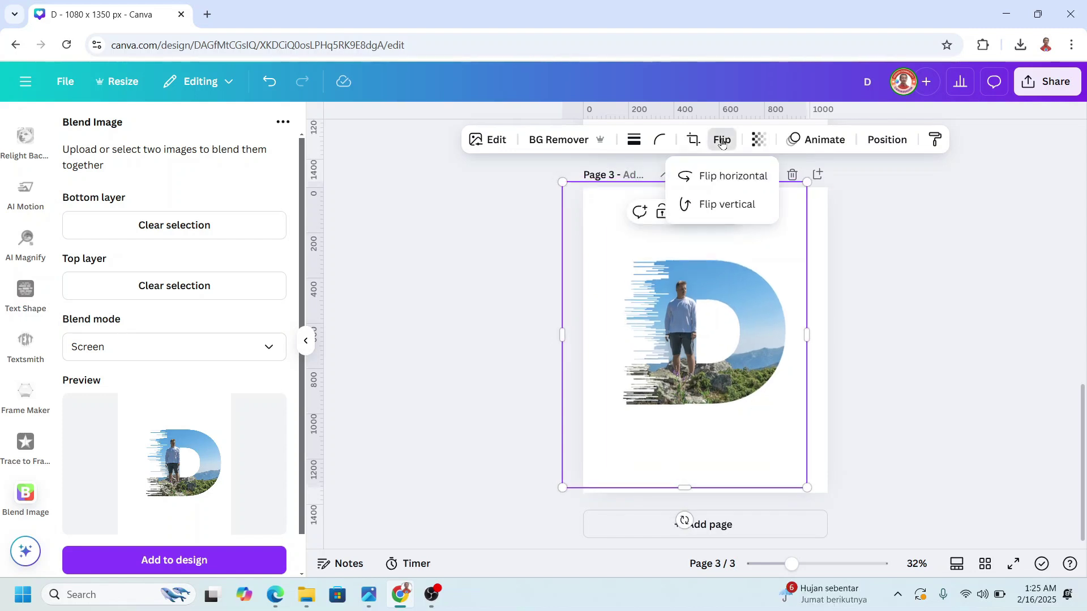
{"action": "left_click", "coordinate": [712, 204]}
{"action": "left_click_drag", "start_coordinate": [685, 182], "coordinate": [702, 434]}
Step: Apply an Image Blender Linear fade (50) to the flipped copy and save it
{"action": "scroll", "coordinate": [24, 413], "scroll_direction": "down", "scroll_amount": 10}
{"action": "scroll", "coordinate": [25, 414], "scroll_direction": "up", "scroll_amount": 10}
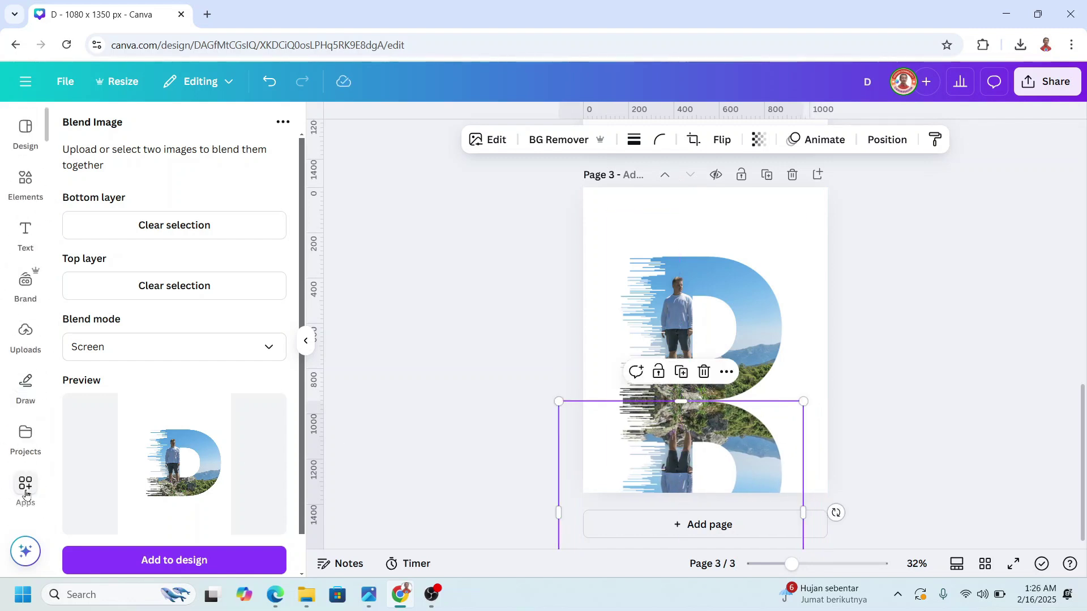
{"action": "left_click", "coordinate": [25, 482]}
{"action": "left_click", "coordinate": [149, 191]}
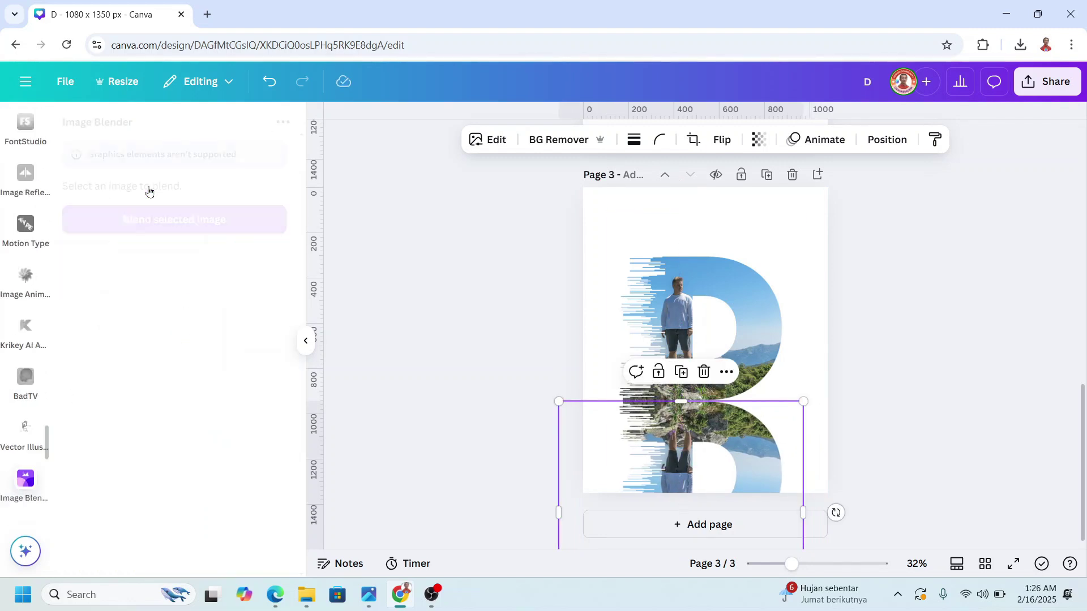
{"action": "left_click", "coordinate": [231, 228]}
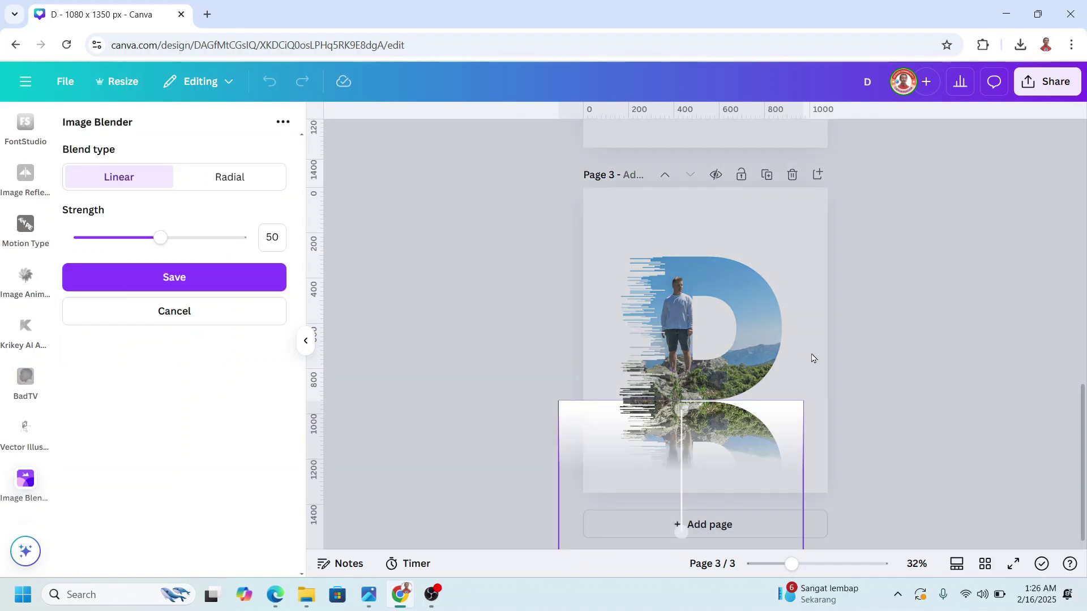
{"action": "left_click", "coordinate": [239, 285]}
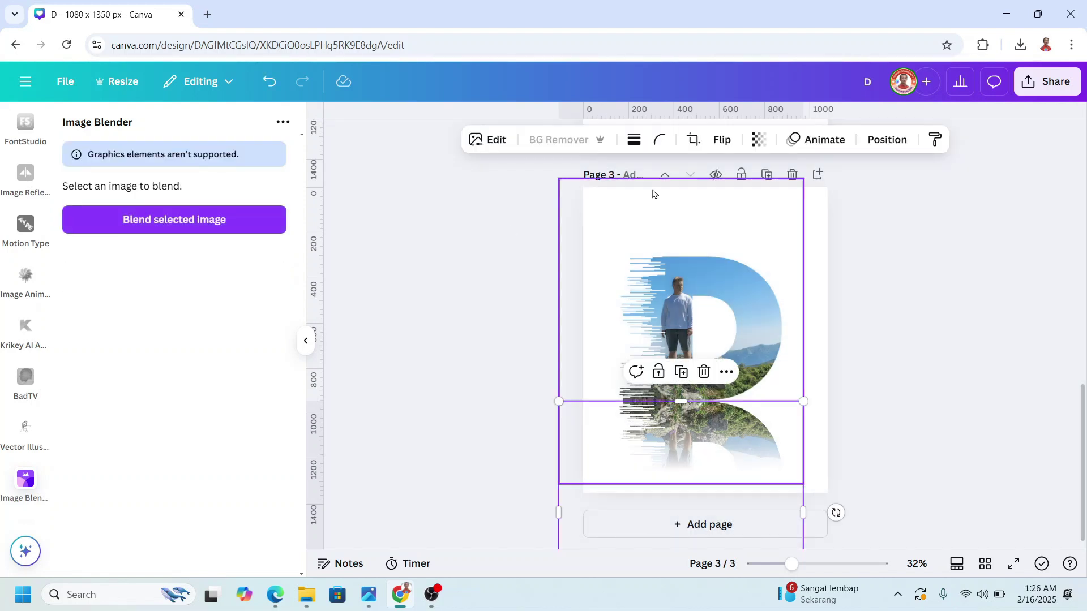
Step: Set the reflection's transparency to about 51 and select the D and reflection together
{"action": "left_click", "coordinate": [758, 140]}
{"action": "left_click_drag", "start_coordinate": [752, 203], "coordinate": [739, 203]}
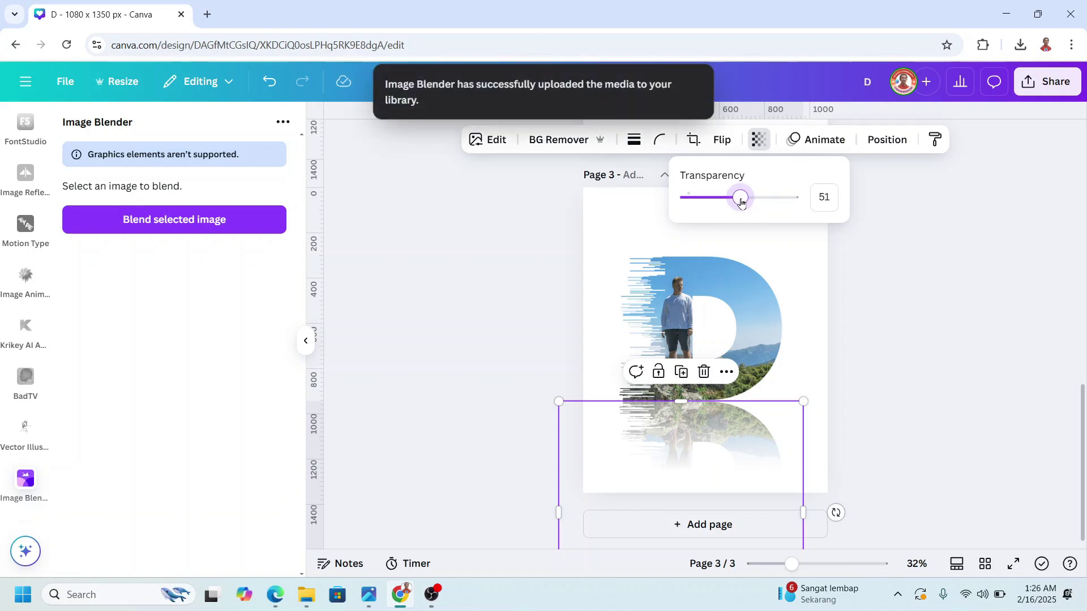
{"action": "left_click", "coordinate": [856, 347]}
{"action": "left_click", "coordinate": [856, 347]}
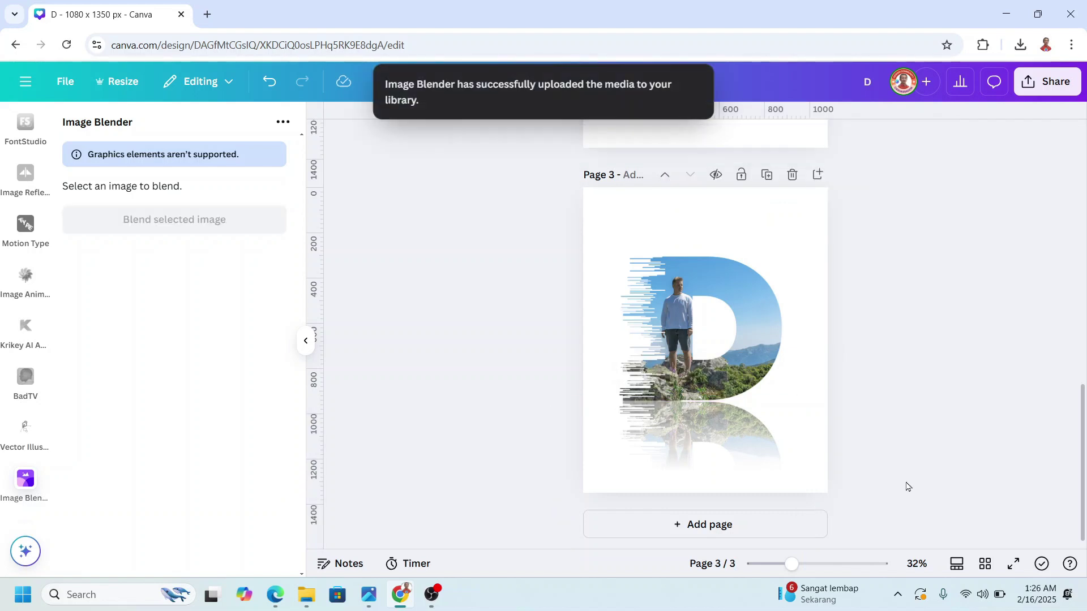
{"action": "left_click_drag", "start_coordinate": [909, 506], "coordinate": [536, 360]}
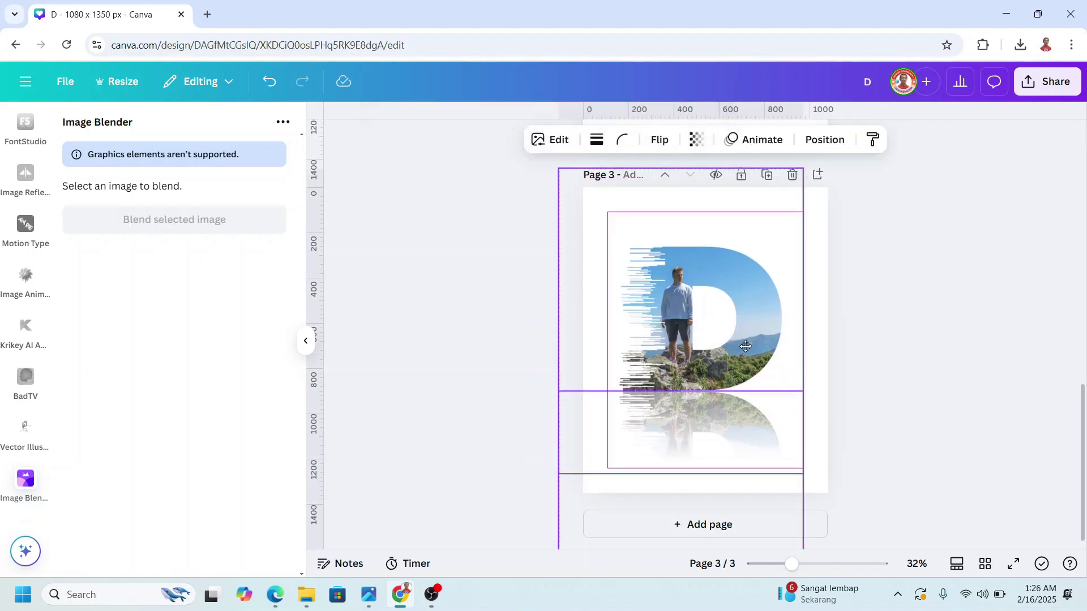